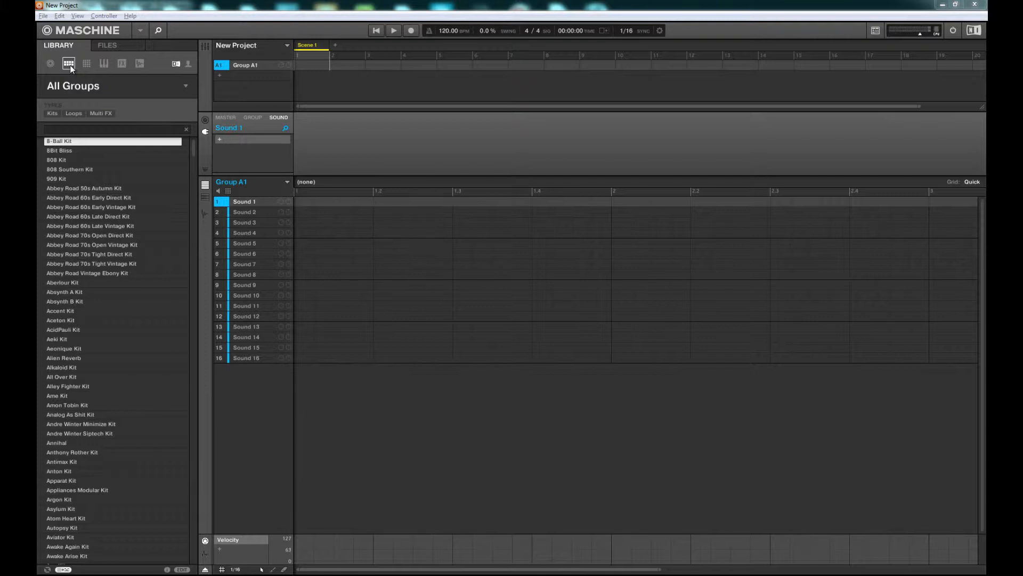
# - Look through the Sounds, Instruments, Effects and Samples categories of the library in turn
pyautogui.click(87, 64)
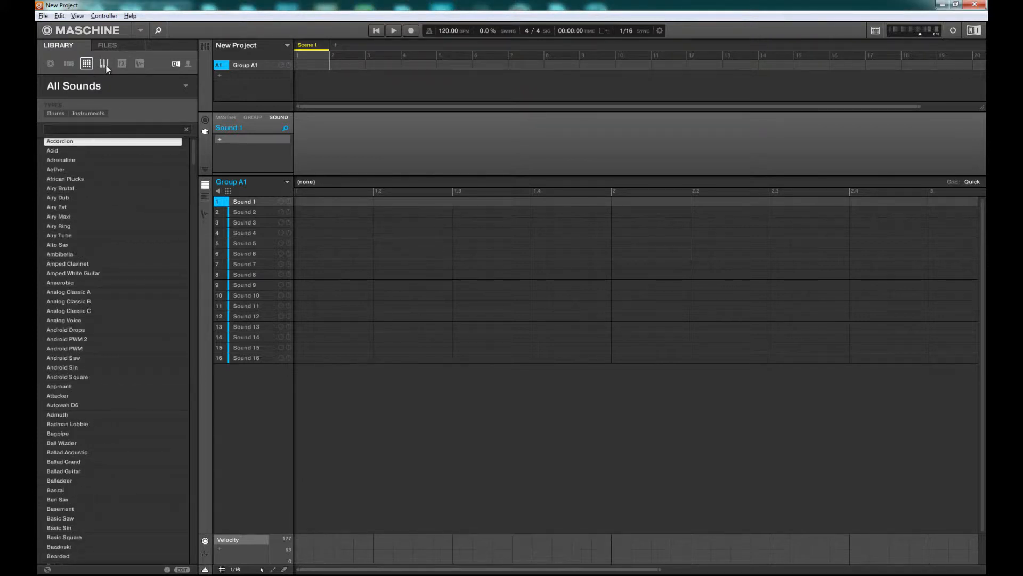
pyautogui.click(107, 65)
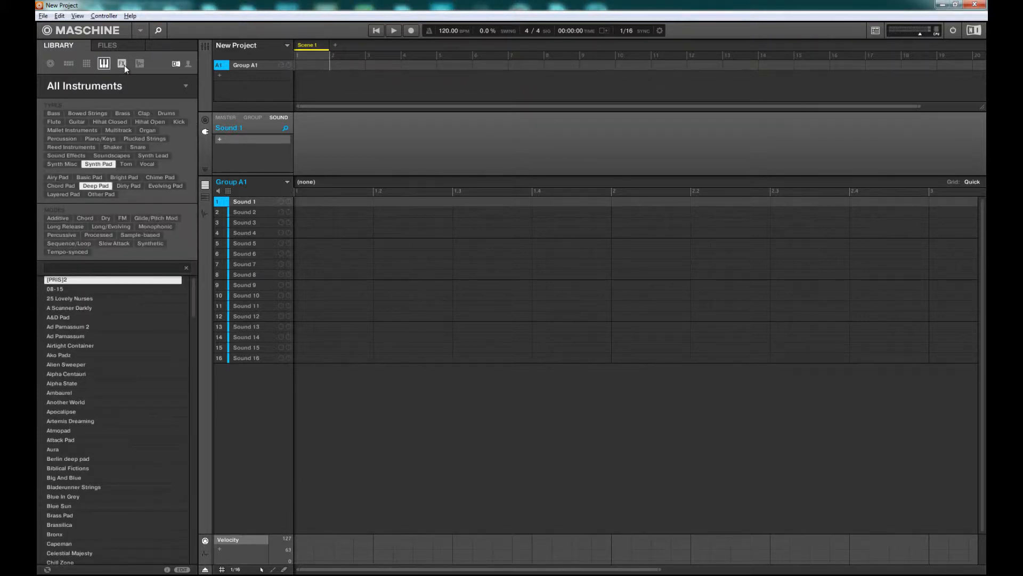
pyautogui.click(124, 65)
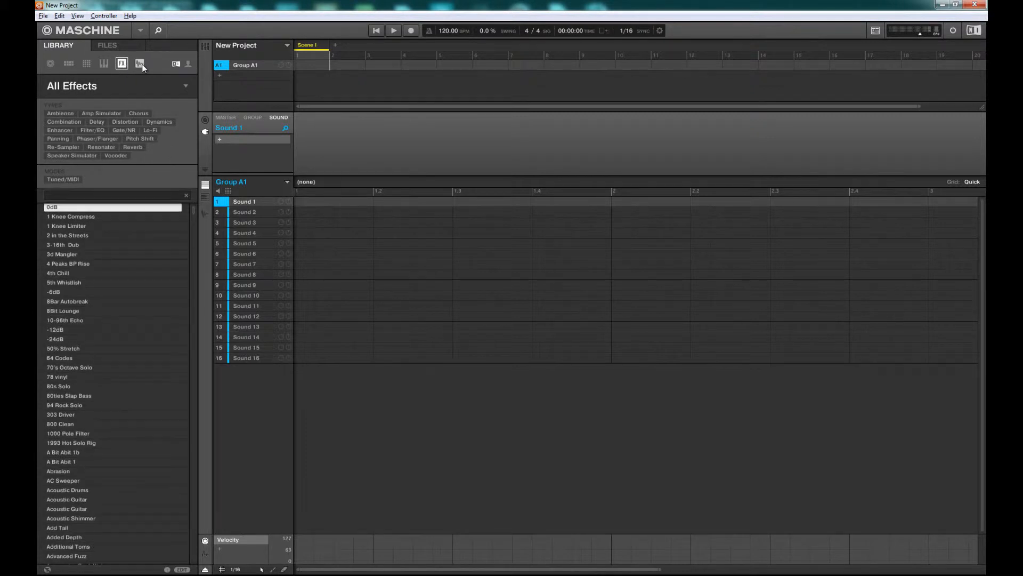
pyautogui.click(140, 64)
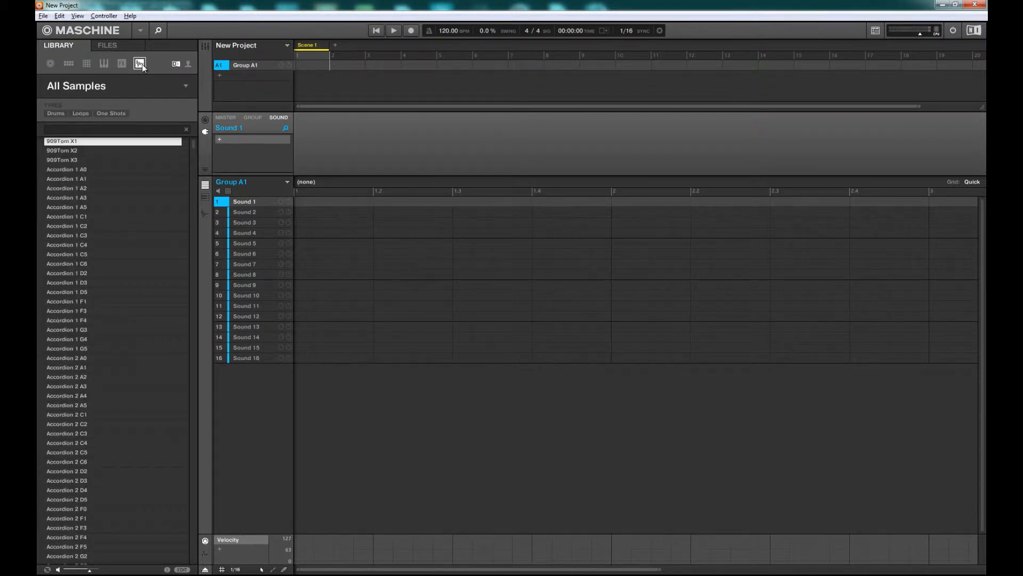
# - Examine which products the library offers for groups, sounds, instruments, effects and samples
pyautogui.click(69, 64)
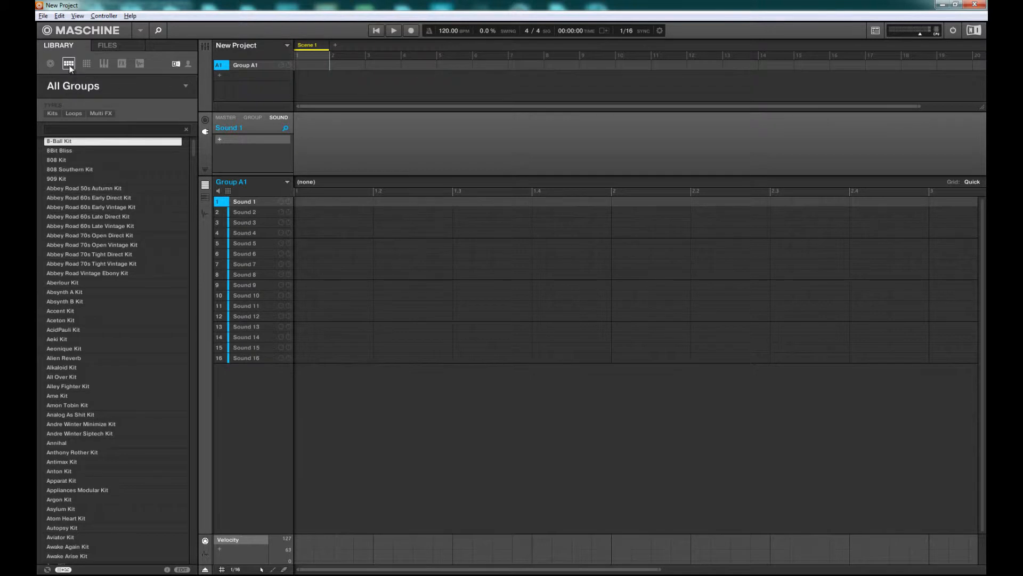
pyautogui.click(88, 85)
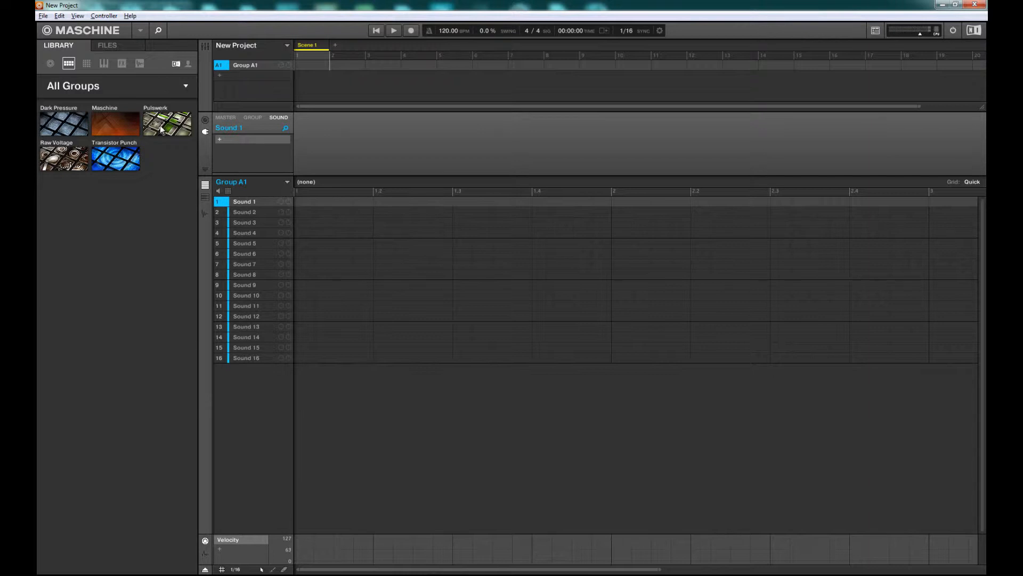
pyautogui.click(86, 64)
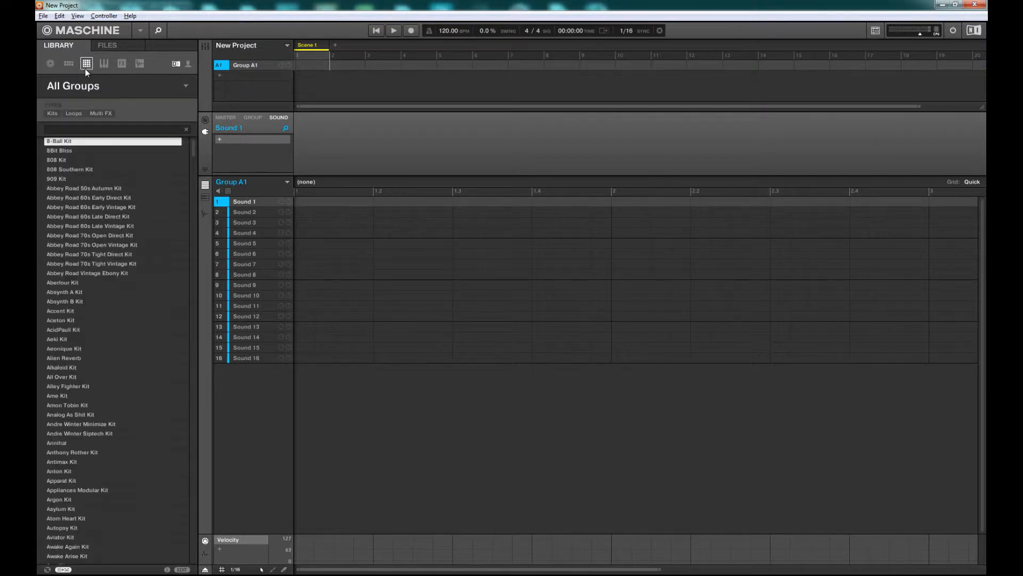
pyautogui.click(141, 89)
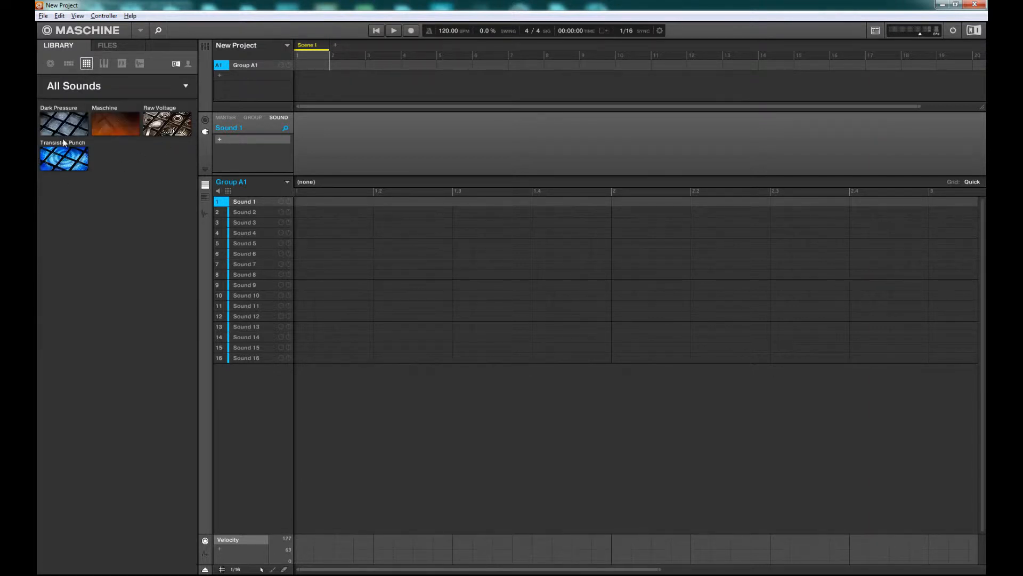
pyautogui.click(104, 64)
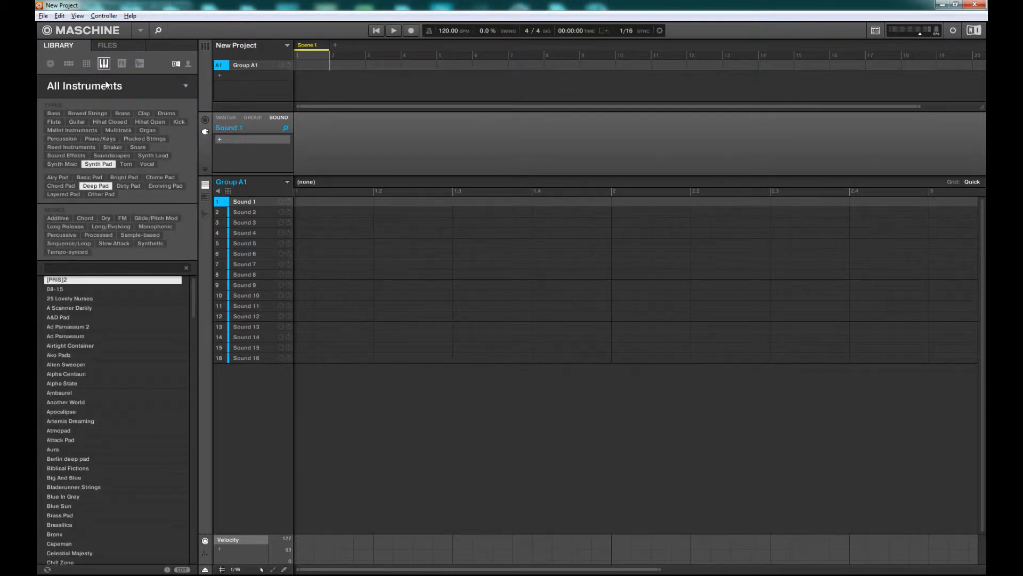
pyautogui.click(187, 85)
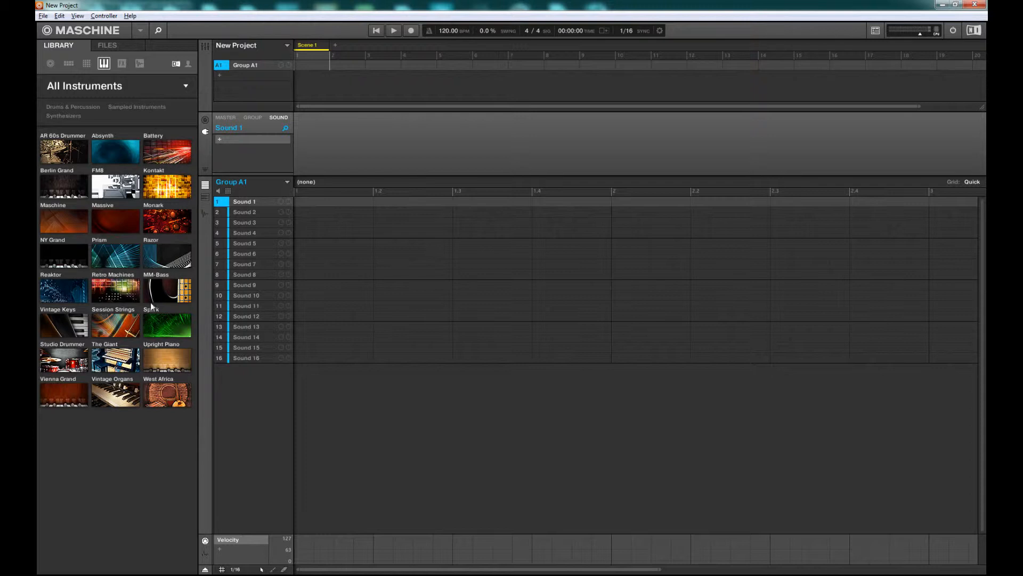
pyautogui.click(121, 64)
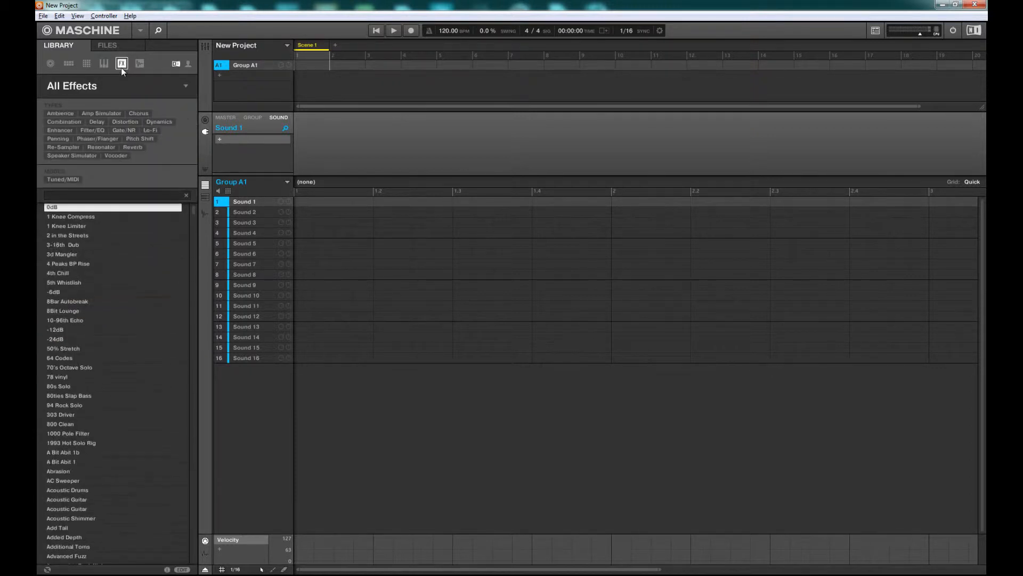
pyautogui.click(107, 80)
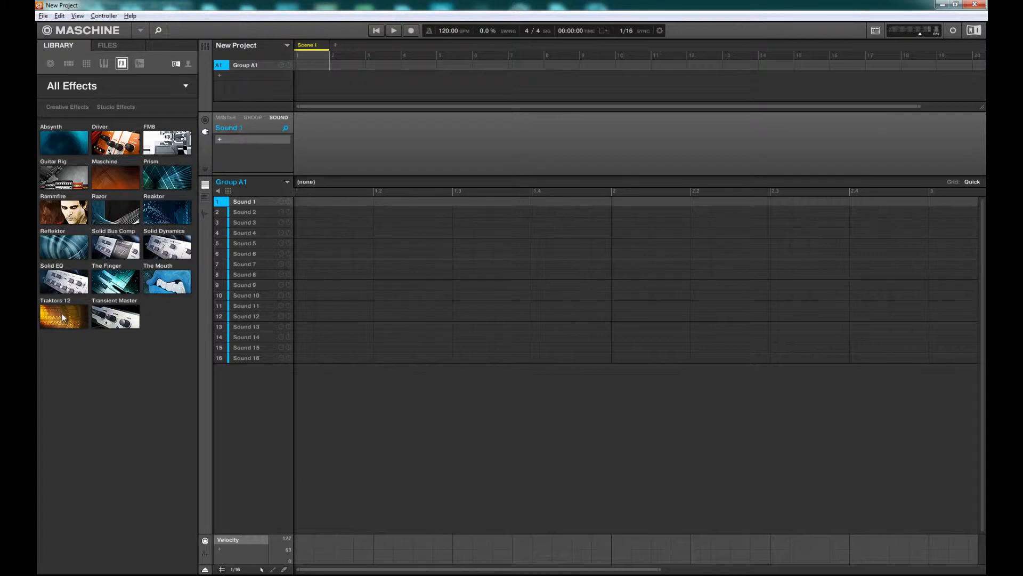
pyautogui.click(140, 67)
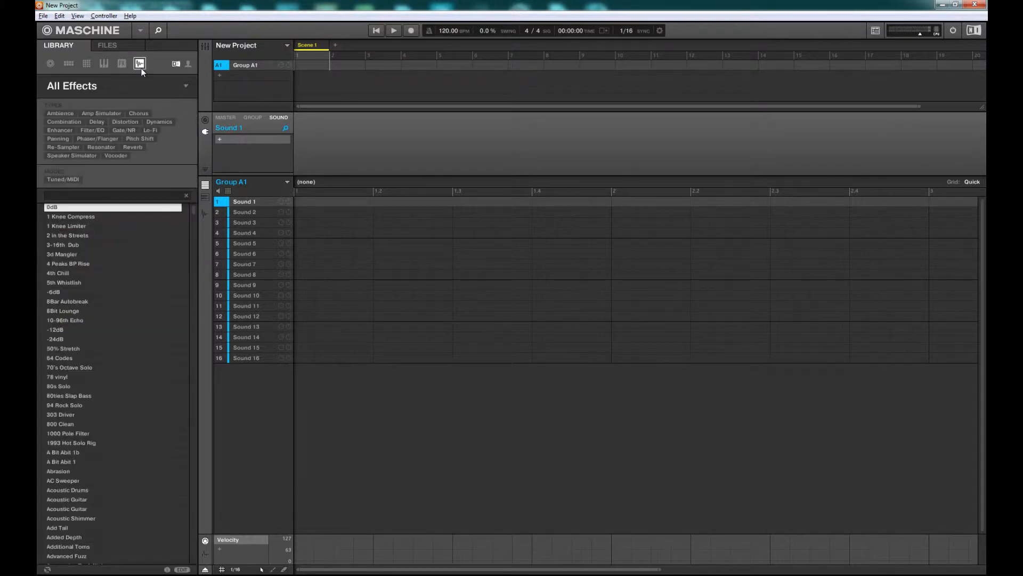
pyautogui.click(125, 81)
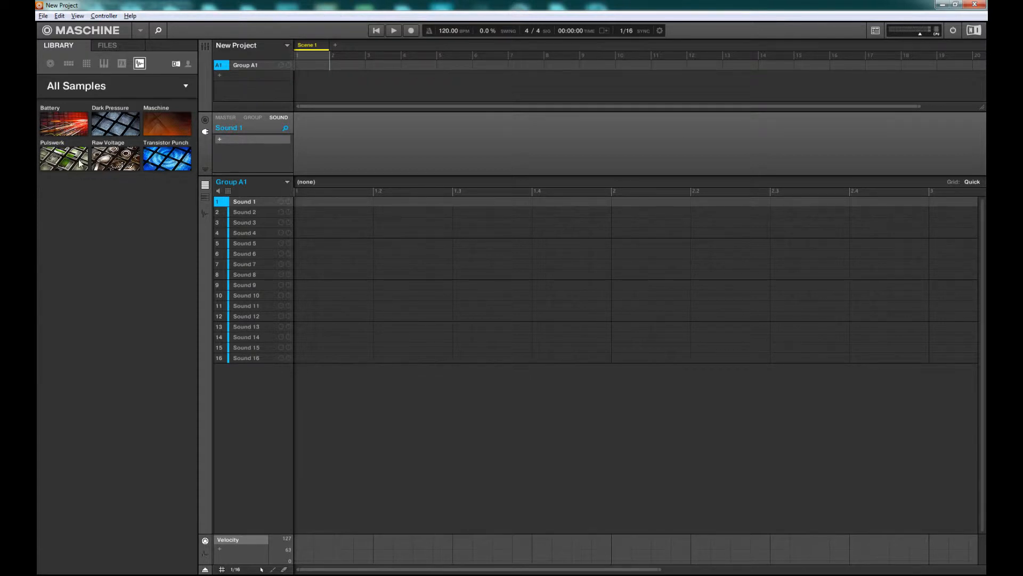
# - Choose Battery as the product for samples and look through its sample list
pyautogui.click(57, 124)
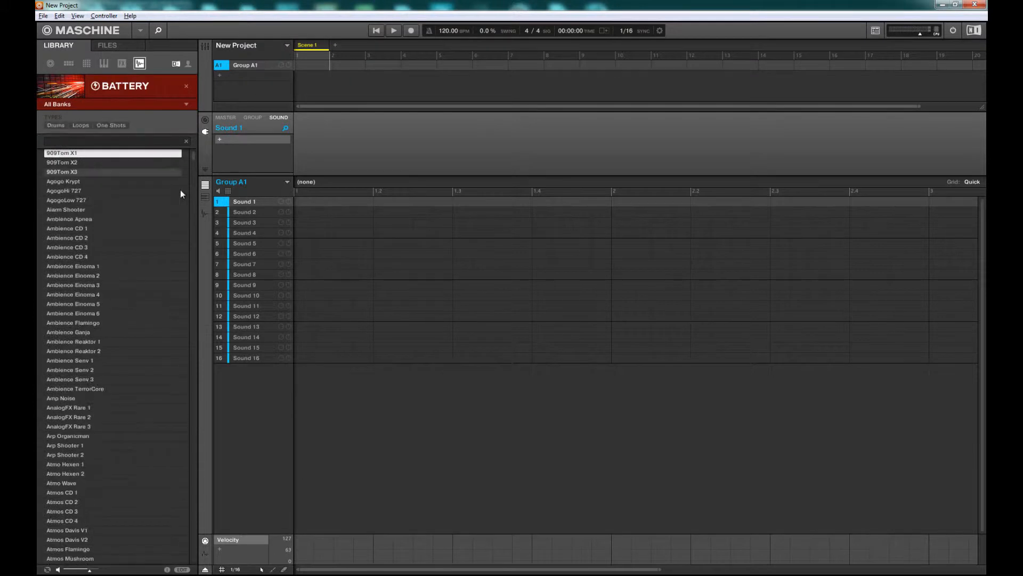
pyautogui.scroll(-20, 196, 349)
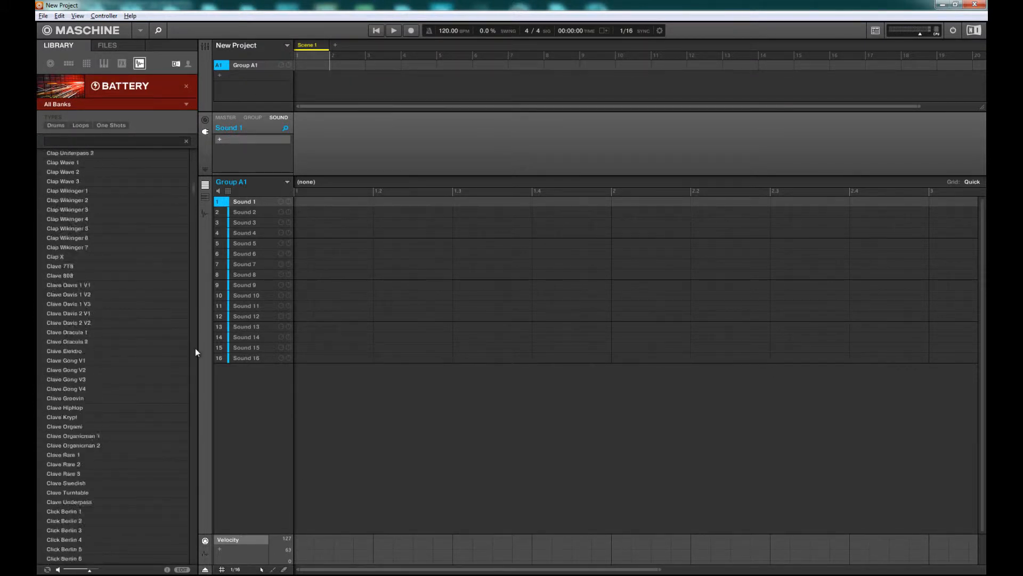
pyautogui.scroll(-8, 196, 349)
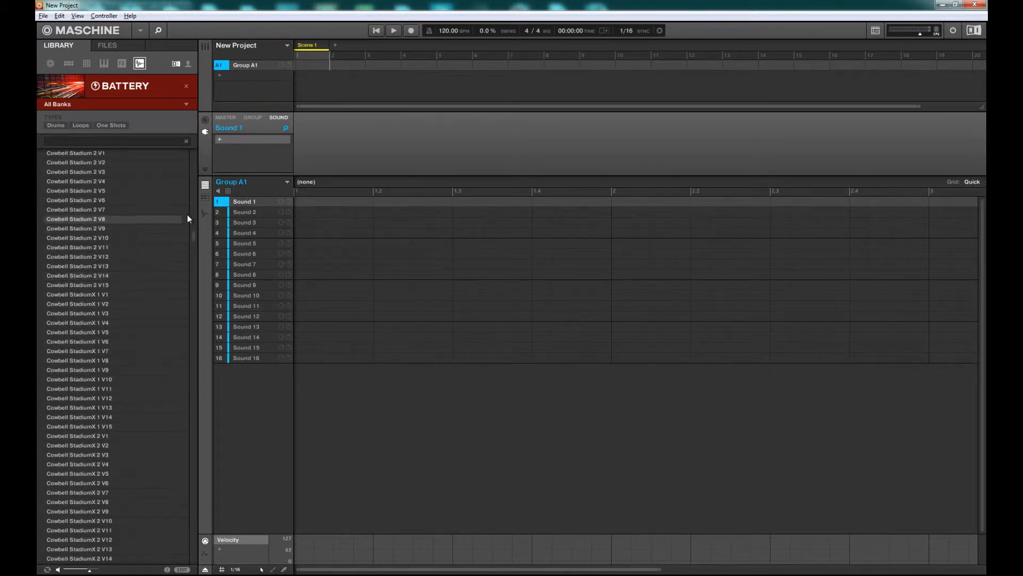
pyautogui.moveTo(192, 237); pyautogui.dragTo(192, 140)
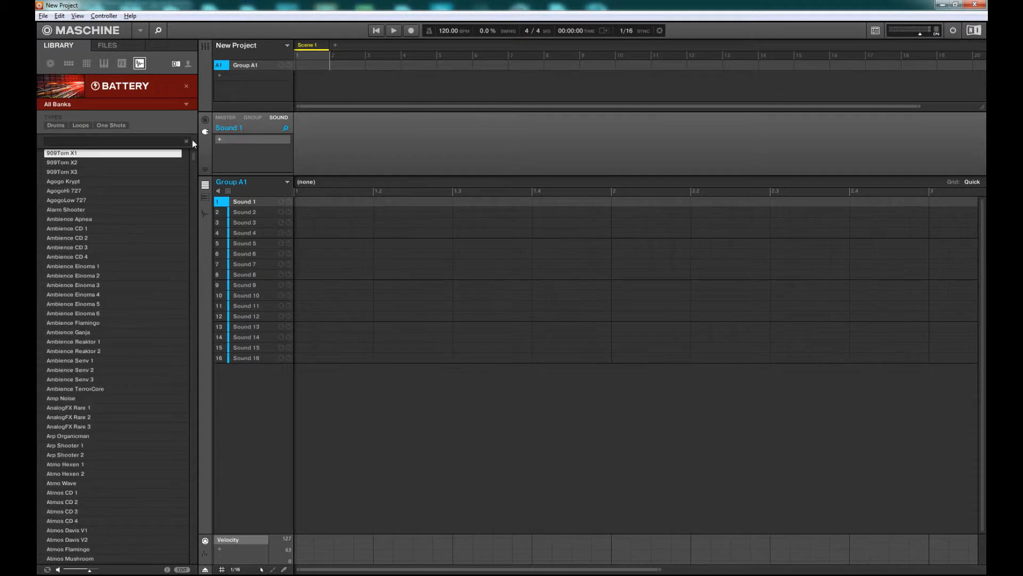
# - Compare the type filters available for all groups, all sounds and all instruments
pyautogui.click(68, 63)
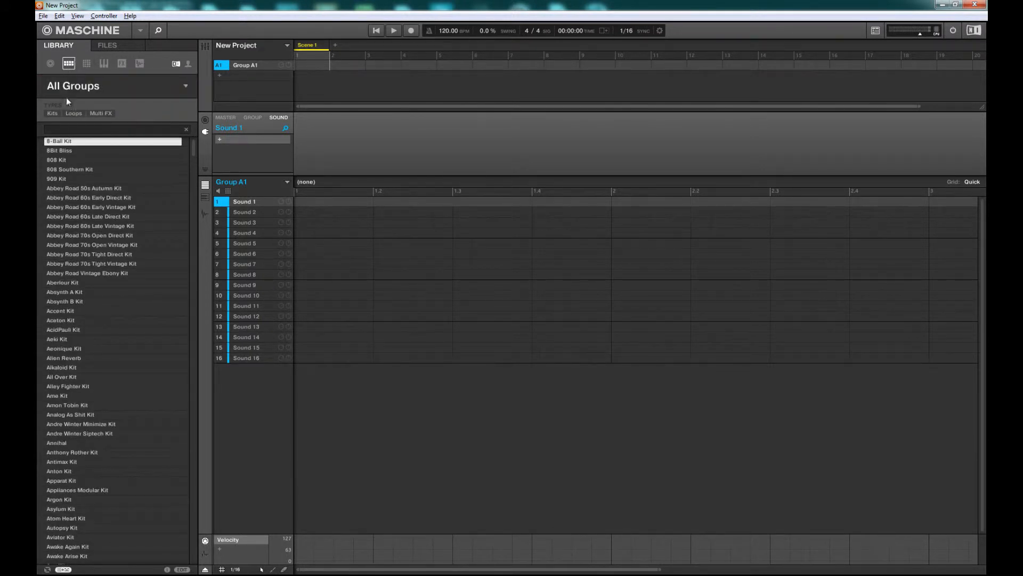
pyautogui.click(82, 87)
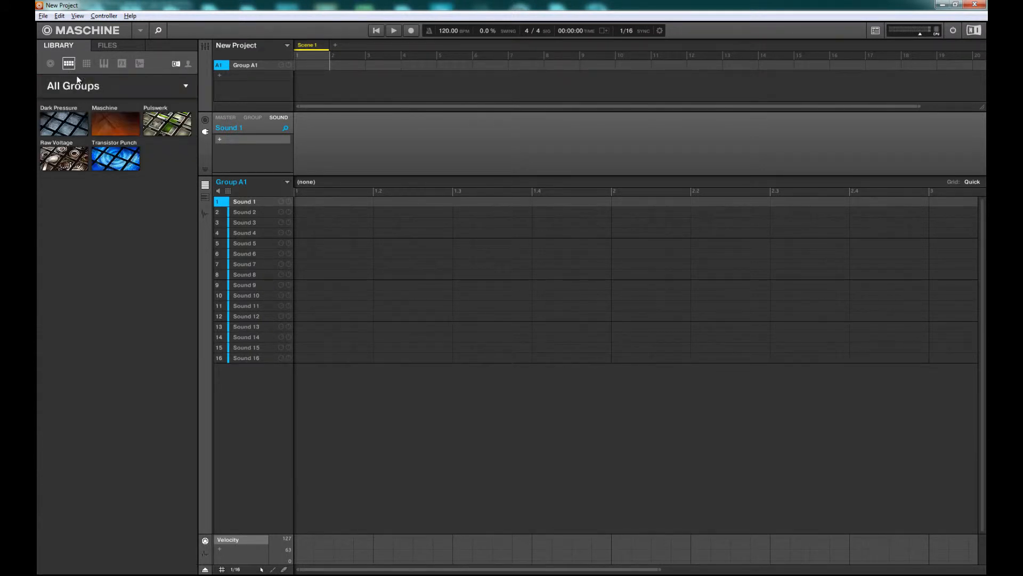
pyautogui.click(79, 80)
pyautogui.click(99, 86)
pyautogui.click(91, 94)
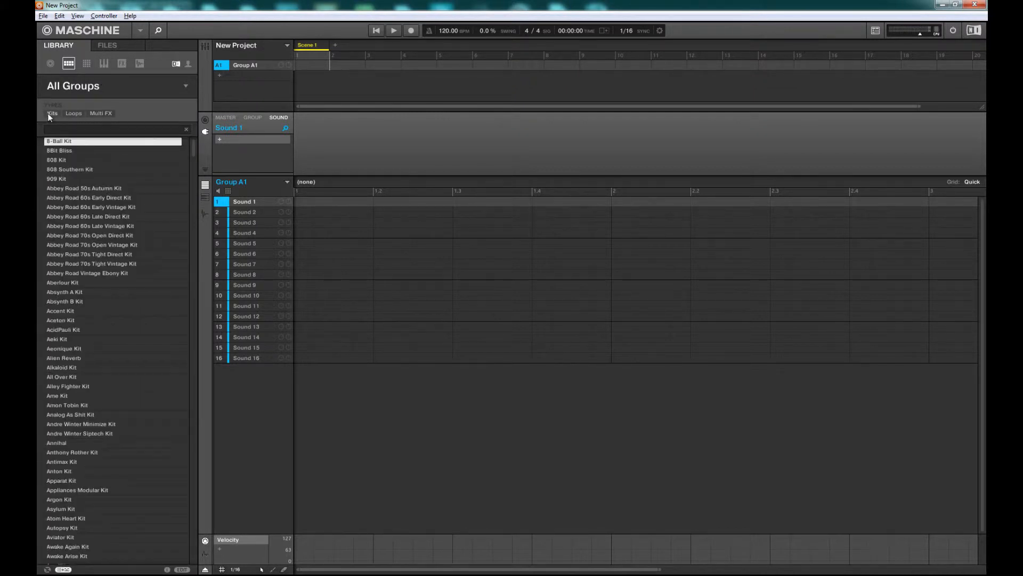
pyautogui.click(86, 64)
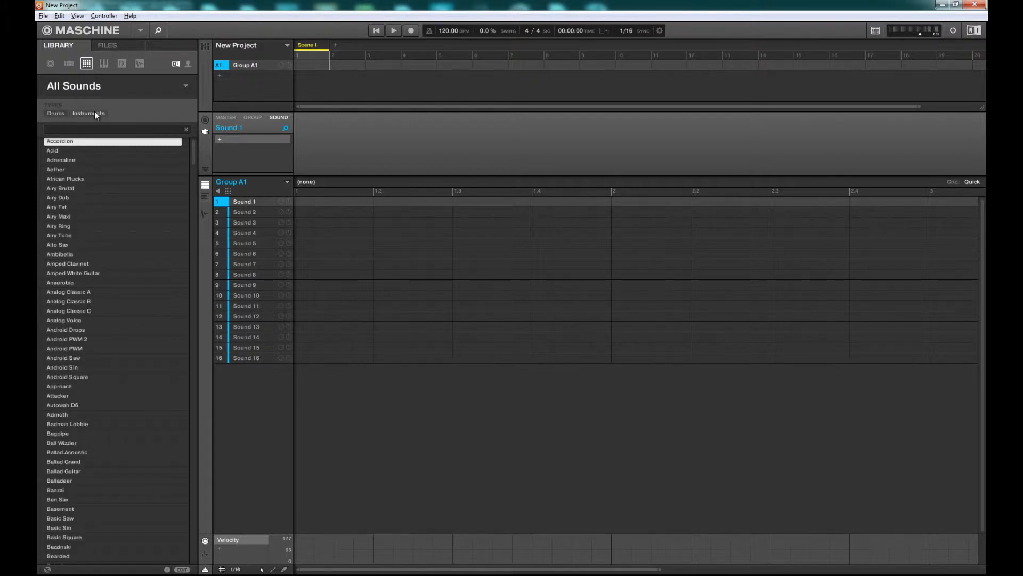
pyautogui.click(104, 64)
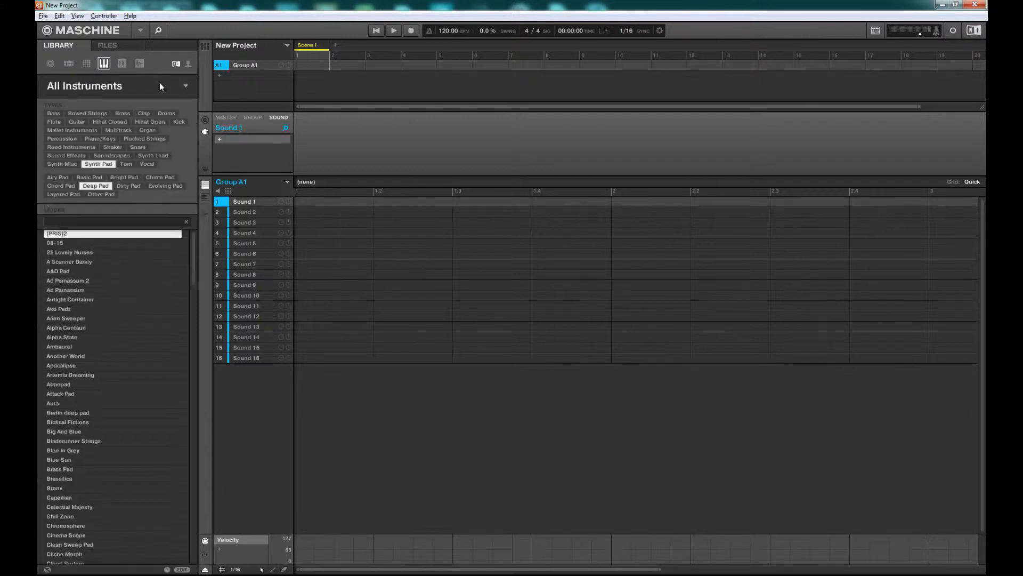
# - Clear the Synth Pad filter, filter the instruments by the Slow Attack mode, and briefly check its Bass results
pyautogui.click(104, 165)
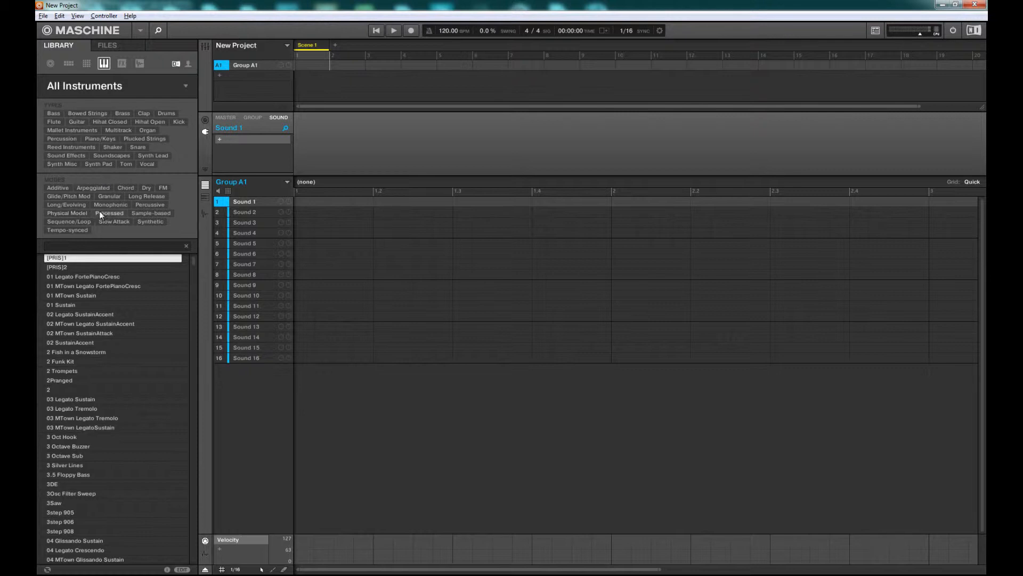
pyautogui.click(120, 222)
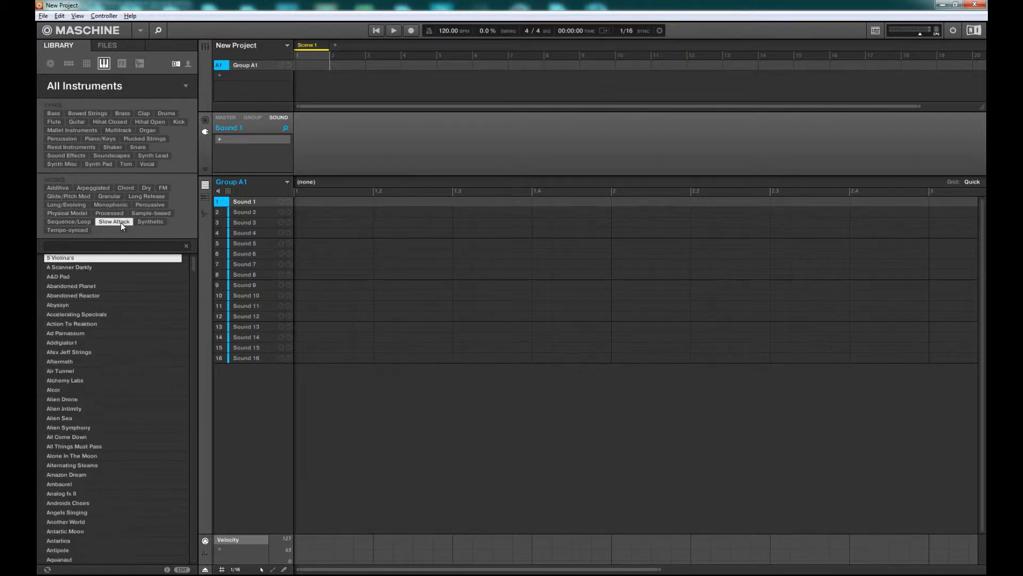
pyautogui.click(54, 114)
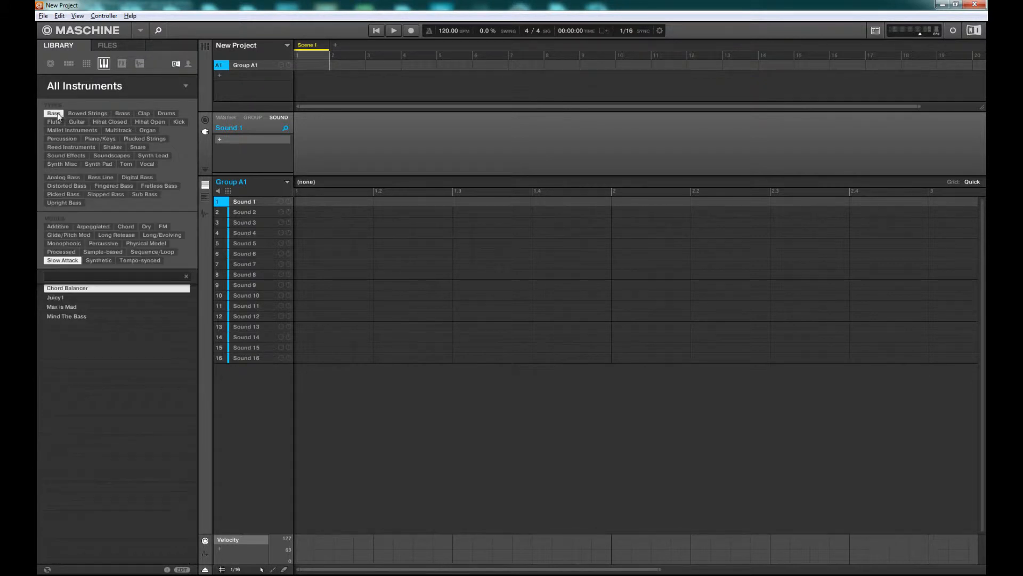
pyautogui.click(57, 113)
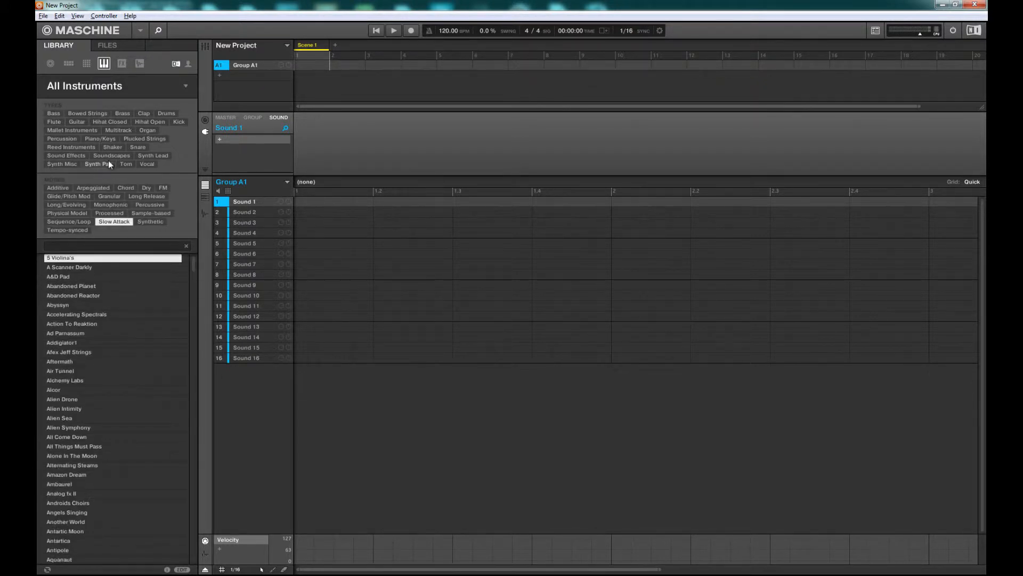
# - View the slow-attack instruments filtered by Synth Pad and Dirty Pad, and clear the type and mode filters again
pyautogui.click(107, 162)
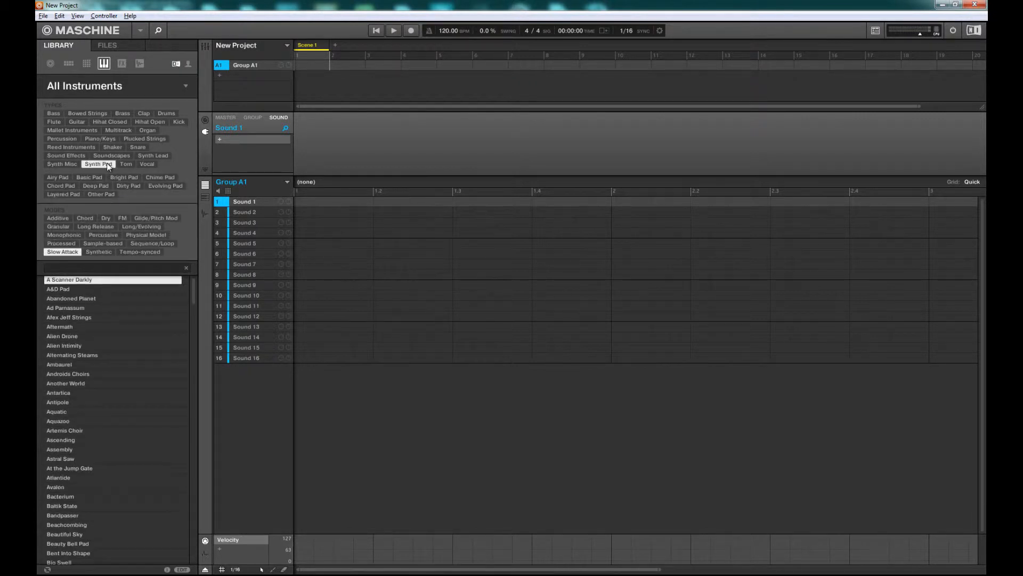
pyautogui.click(136, 185)
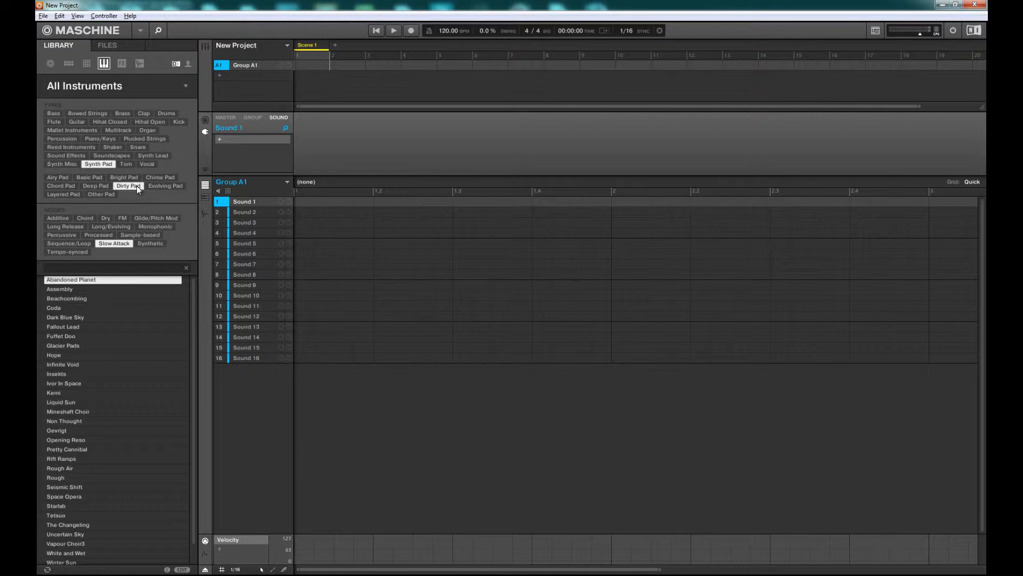
pyautogui.click(137, 185)
pyautogui.click(112, 166)
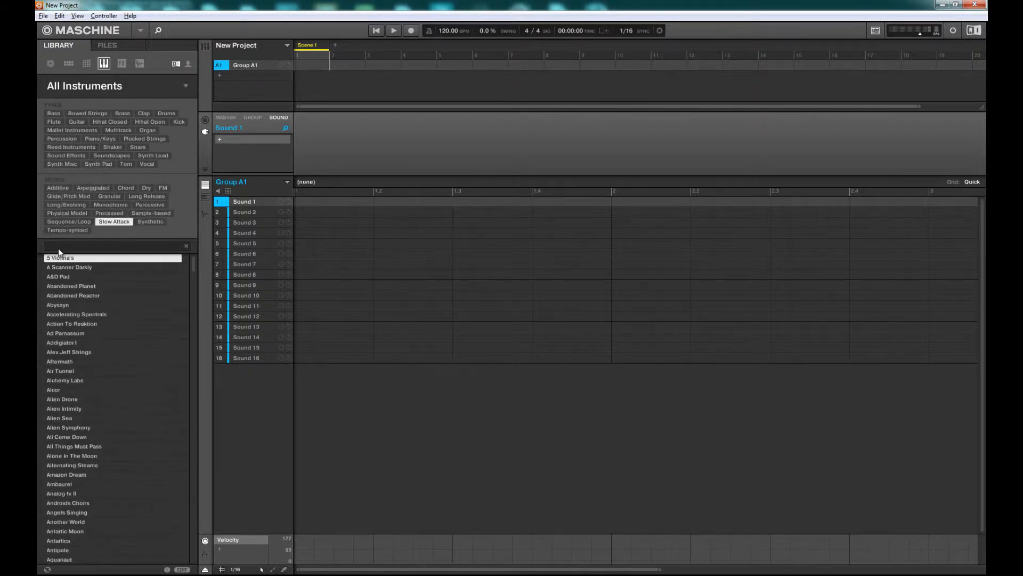
pyautogui.click(114, 218)
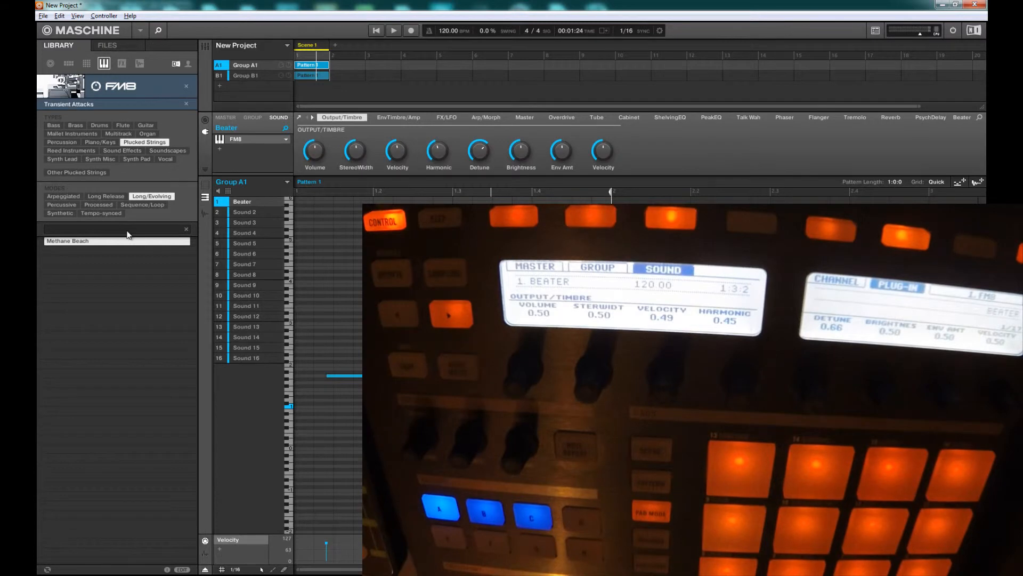
# - Remove the FM8 product filter and load the Periodic Strings Of Chaos preset into the first sound of Group A1
pyautogui.click(185, 86)
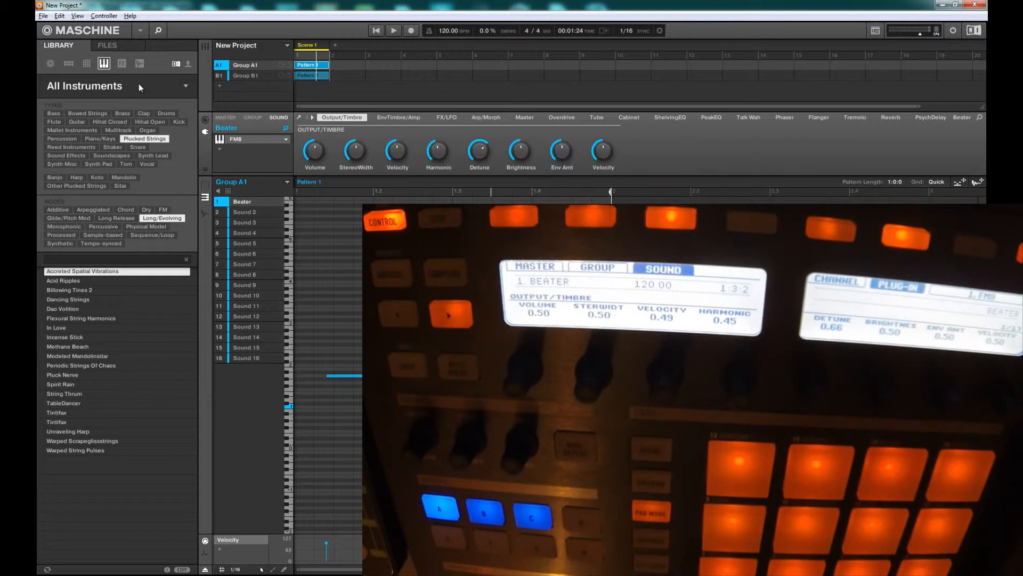
pyautogui.click(94, 367)
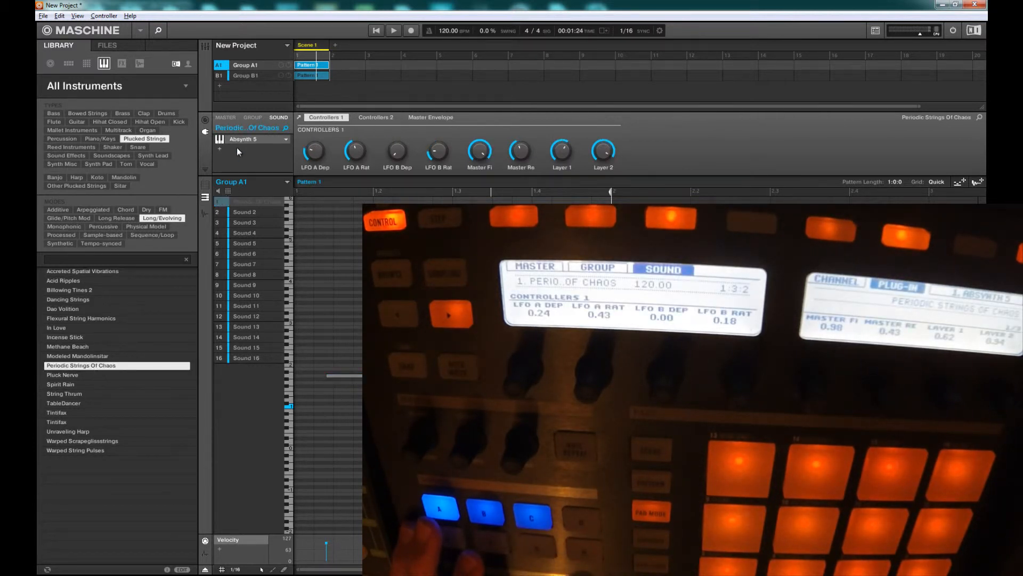
# - Switch to Group B1 and play the project
pyautogui.click(257, 76)
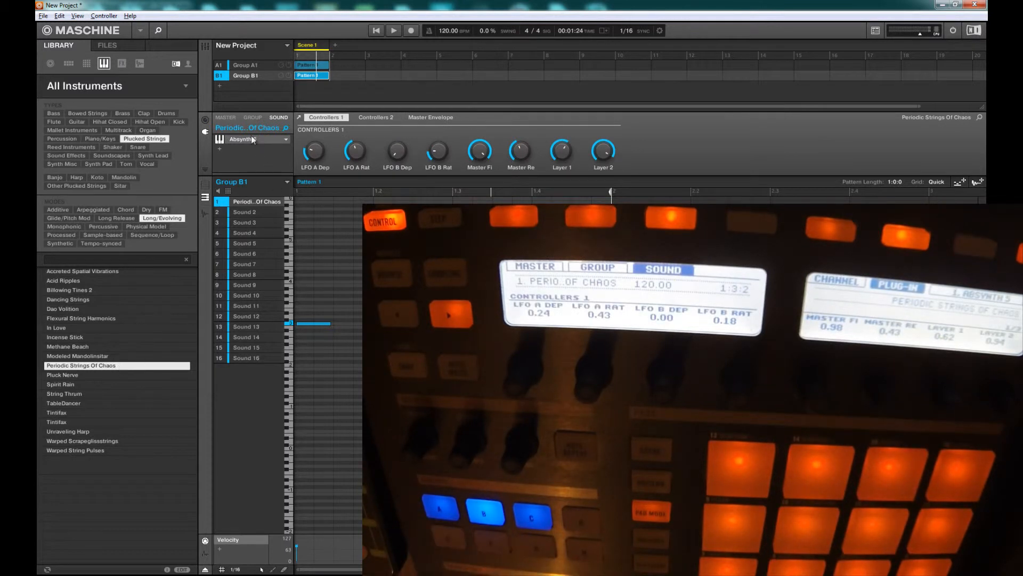
pyautogui.press('space')
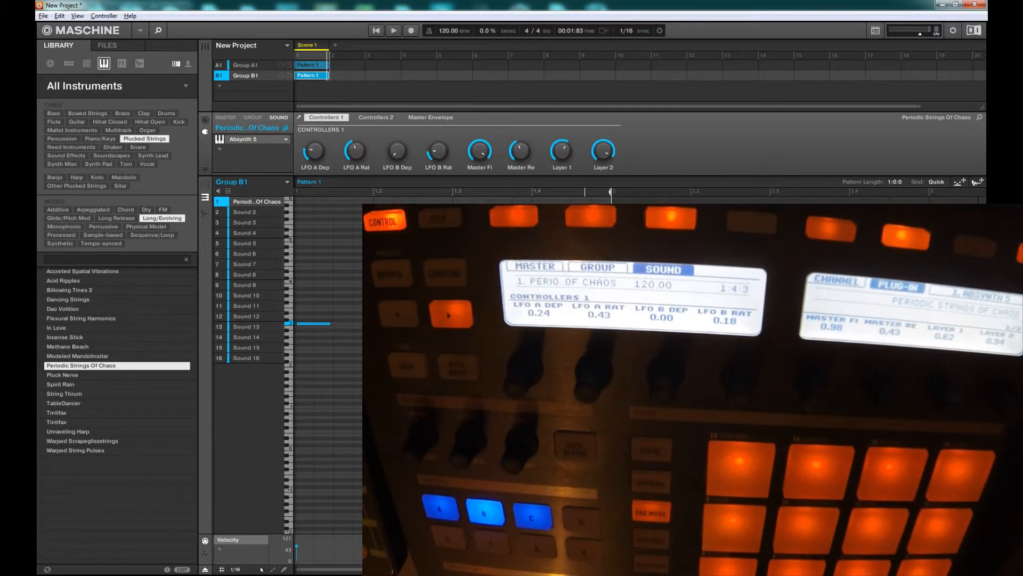
# - Switch the library to user content, view its groups, and apply and remove the Maschine product filter
pyautogui.click(190, 65)
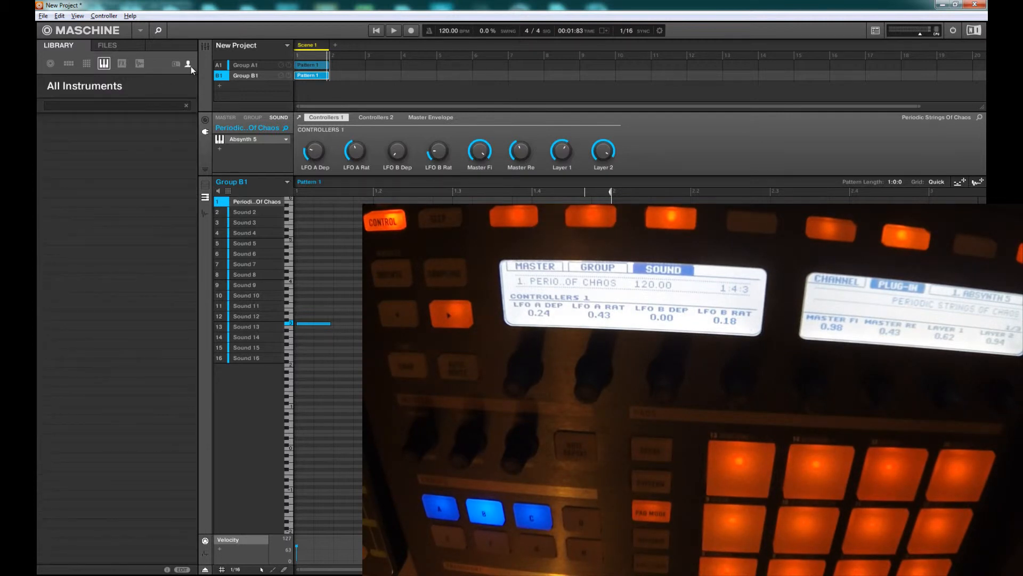
pyautogui.click(84, 64)
pyautogui.click(69, 64)
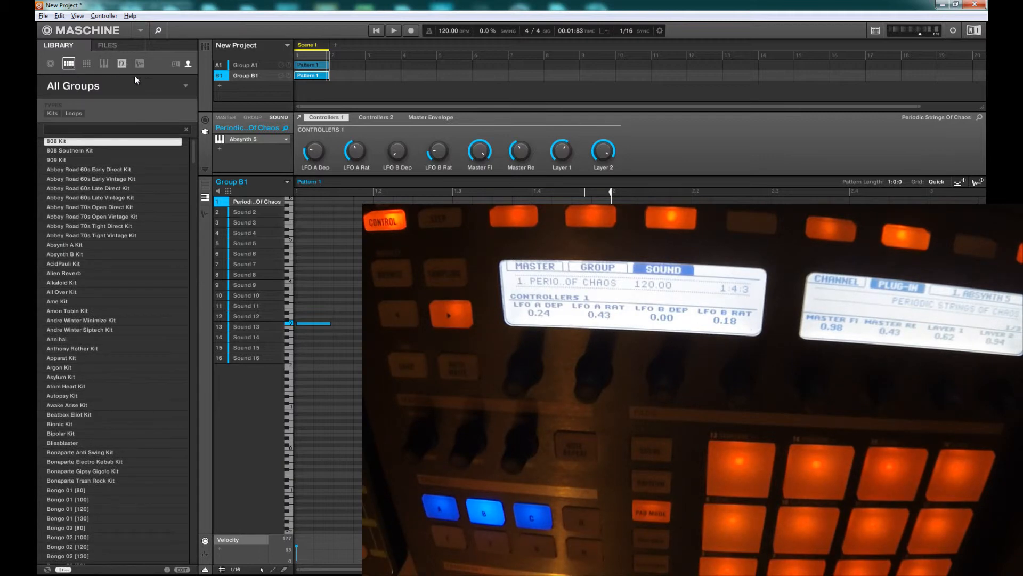
pyautogui.moveTo(194, 155); pyautogui.dragTo(226, 111)
pyautogui.click(82, 88)
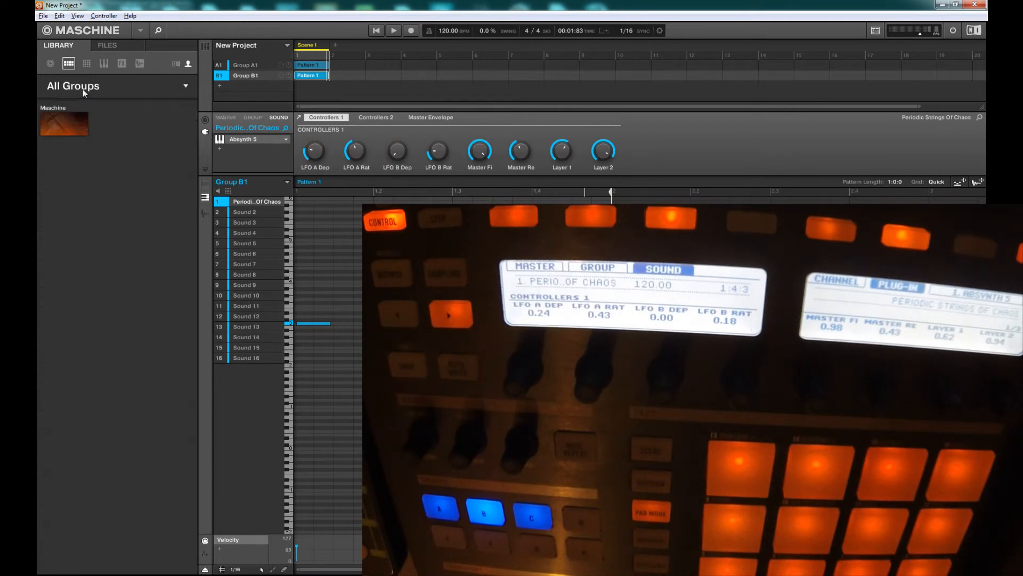
pyautogui.click(69, 117)
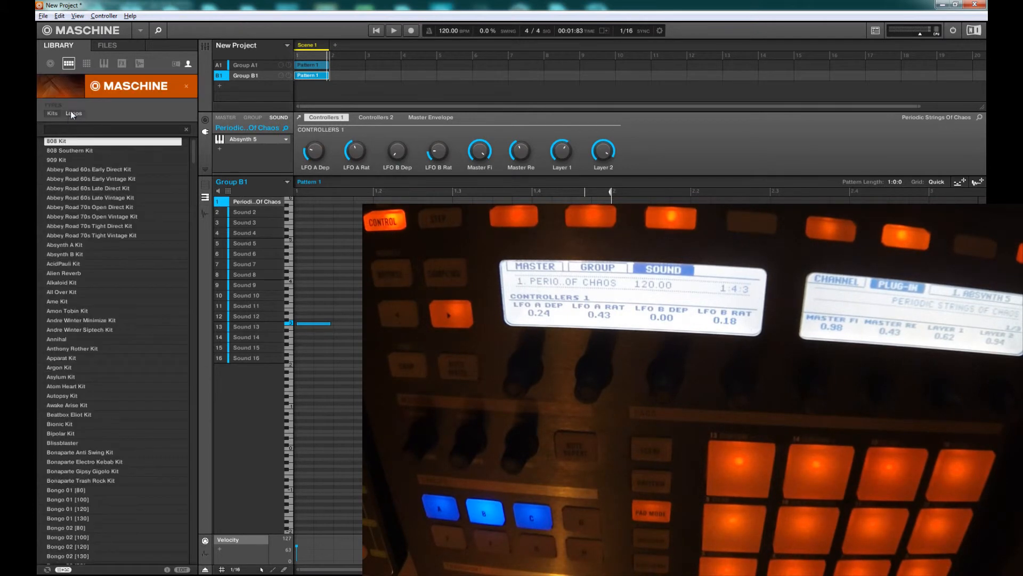
pyautogui.click(187, 86)
# - Check the user content's effects, samples, sounds and groups, and return to its instruments
pyautogui.click(121, 64)
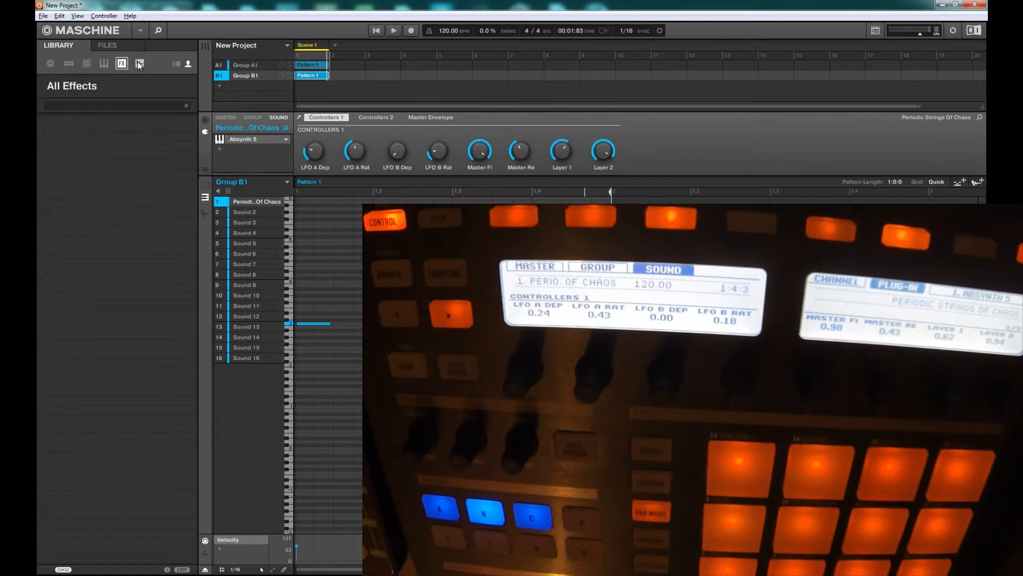
pyautogui.click(140, 63)
pyautogui.click(122, 64)
pyautogui.click(87, 64)
pyautogui.click(69, 64)
pyautogui.click(88, 63)
pyautogui.click(104, 63)
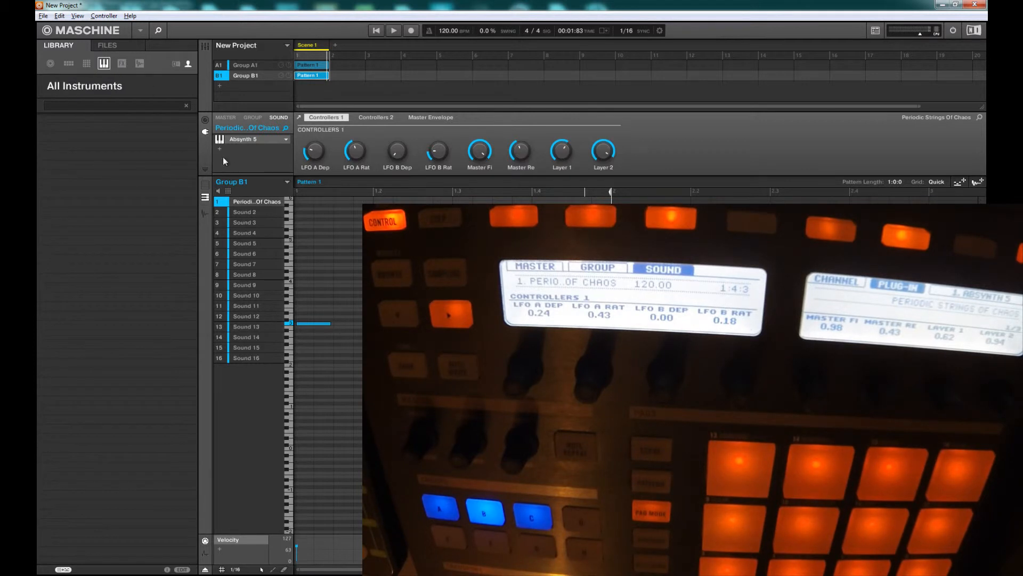
# - View the Absynth 5 plug-in's options without choosing one, and quick-browse the library from the Periodic Strings Of Chaos sound
pyautogui.click(286, 138)
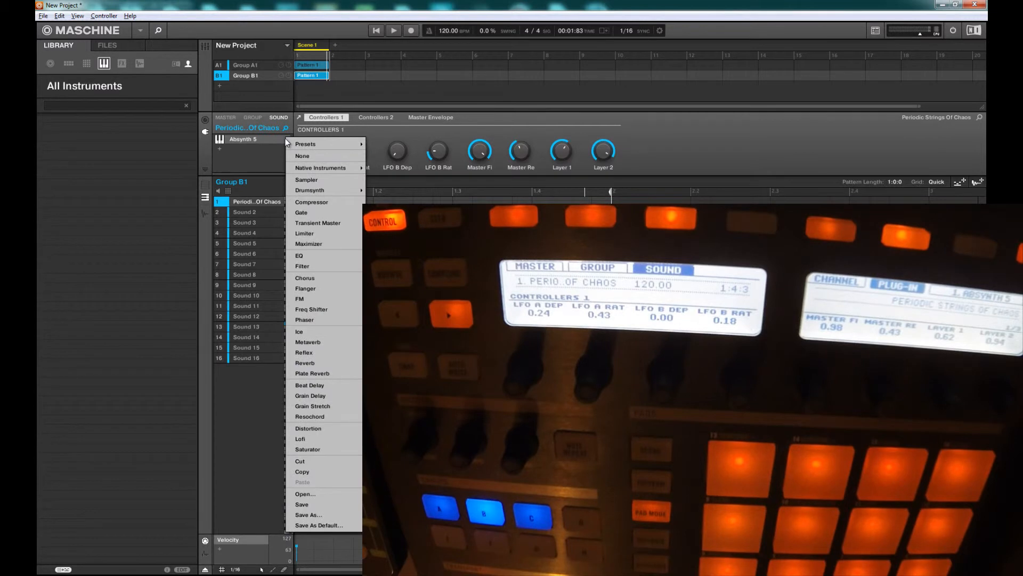
pyautogui.moveTo(307, 144)
pyautogui.click(258, 127)
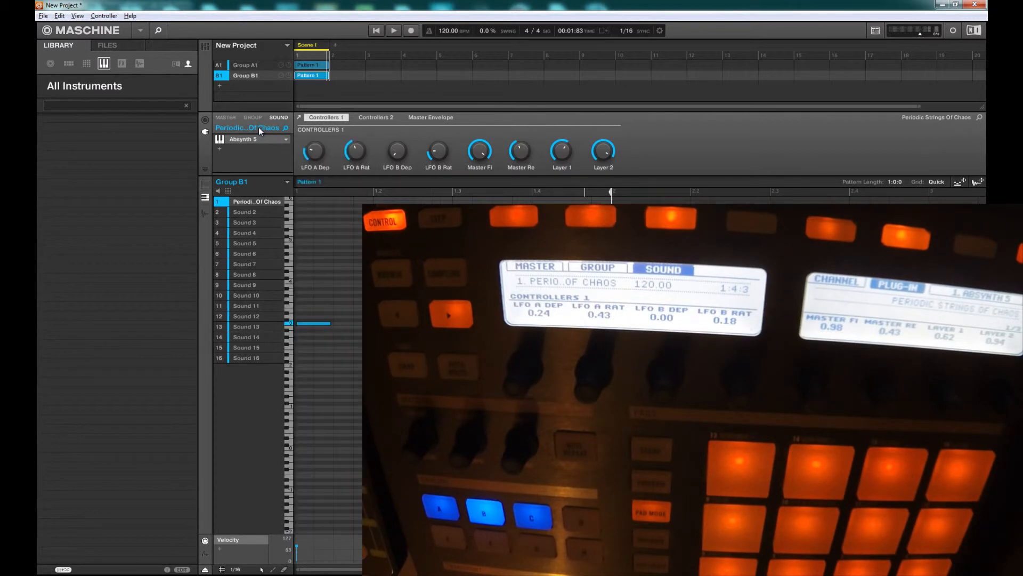
pyautogui.click(286, 128)
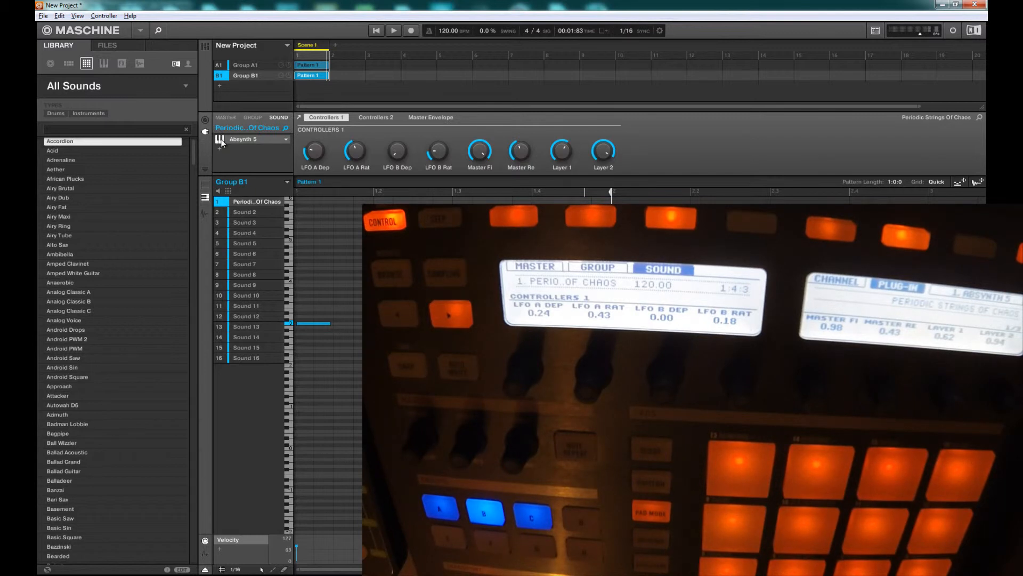
# - Save the Absynth 5 plug-in's settings as a preset named "new absynth preset" in the Plug-ins folder
pyautogui.click(286, 139)
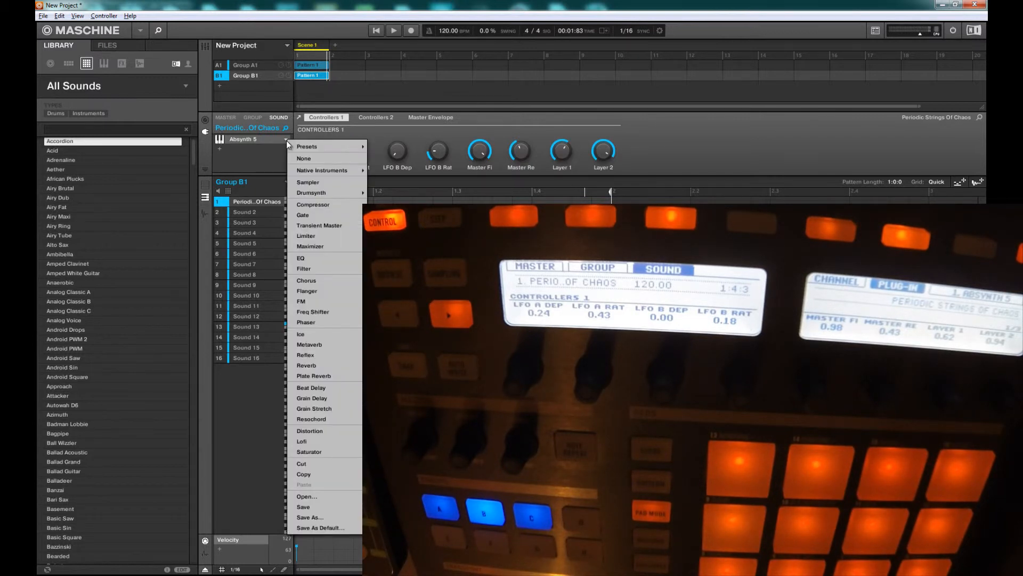
pyautogui.click(325, 517)
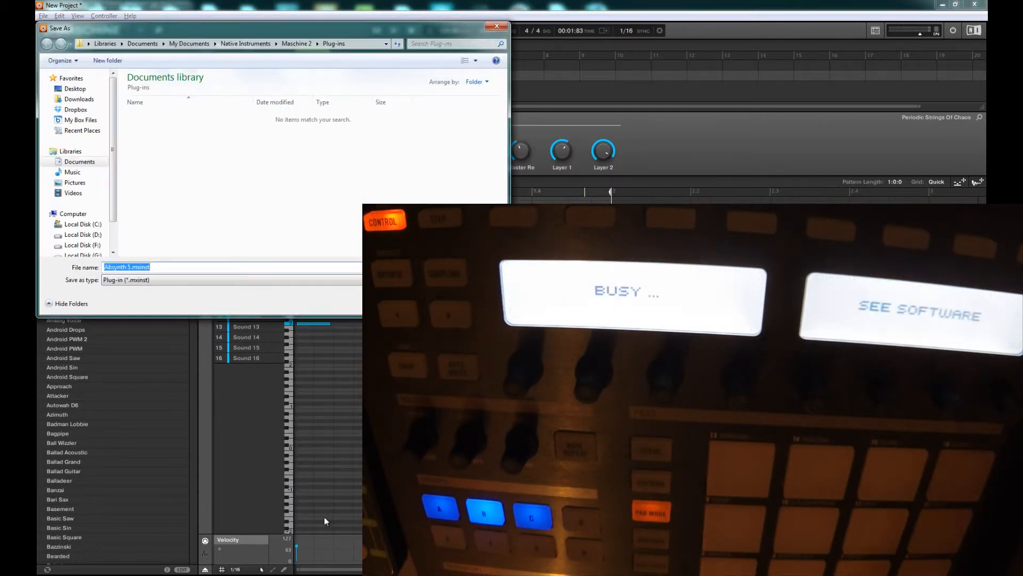
pyautogui.write('new')
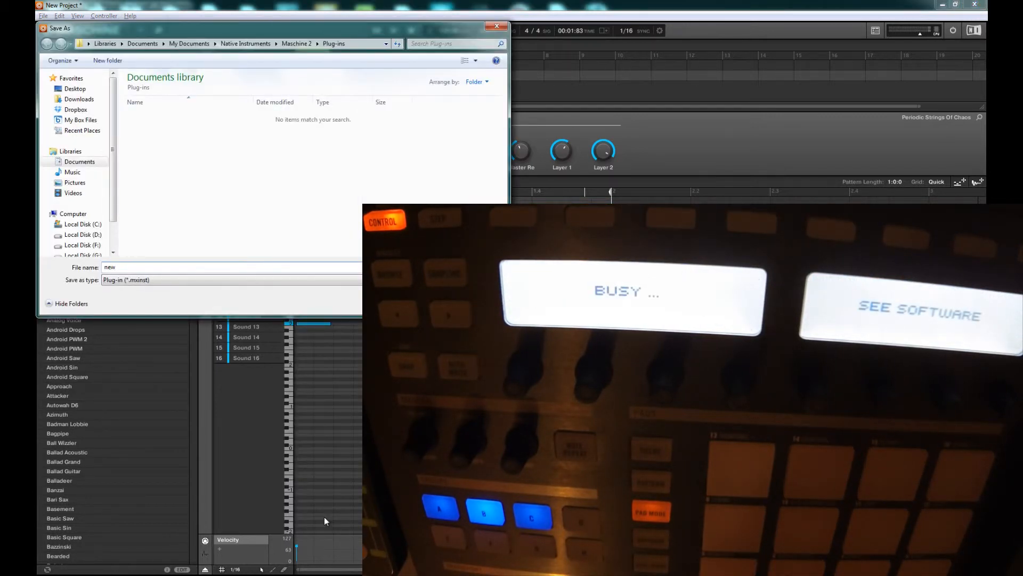
pyautogui.write(' absynt')
pyautogui.write('h sound')
pyautogui.press('Return')
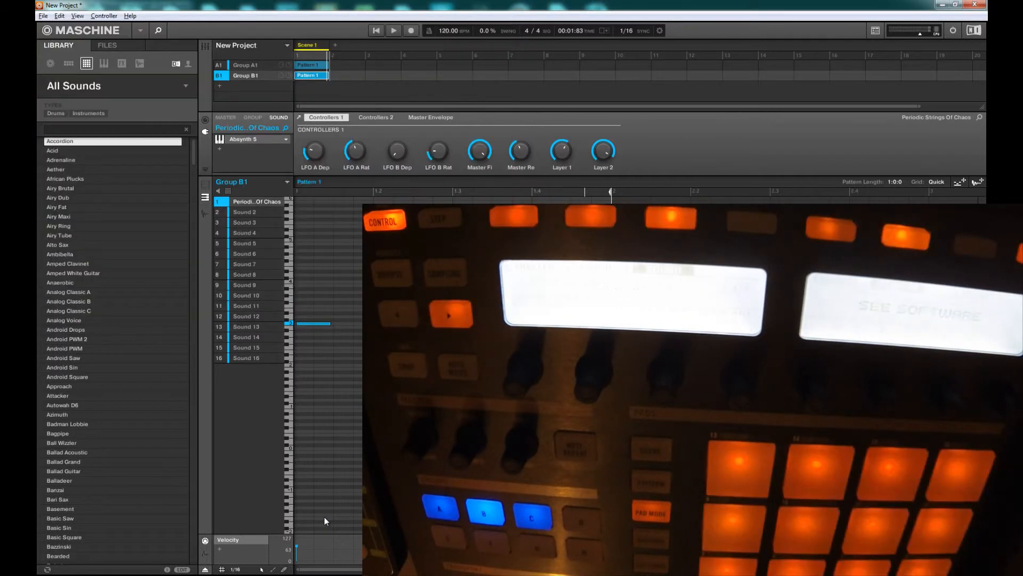
# - Show the user instruments, open the new absynth preset for tag editing, and enlarge the editor to browse its types
pyautogui.click(187, 63)
pyautogui.click(104, 63)
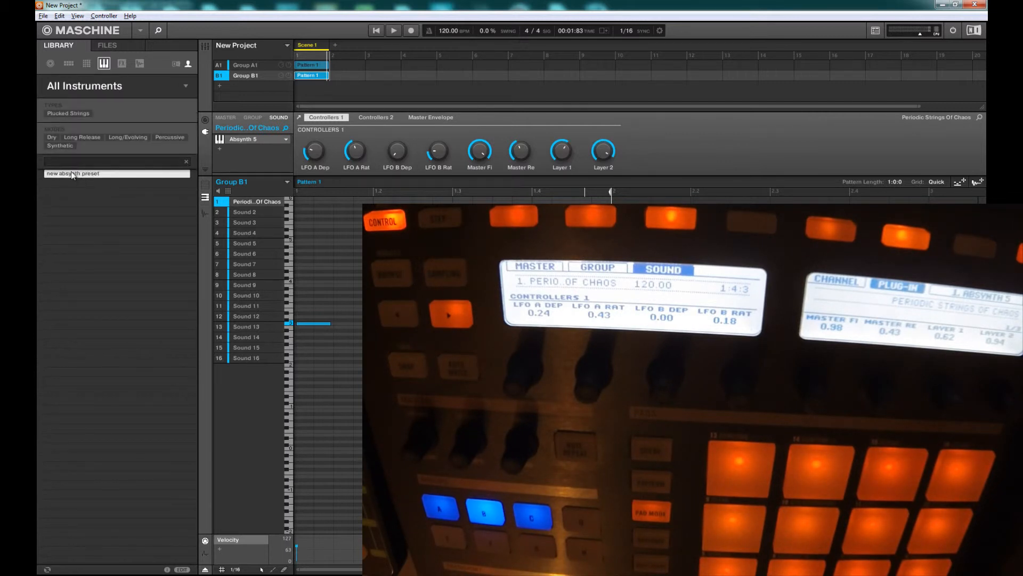
pyautogui.click(182, 569)
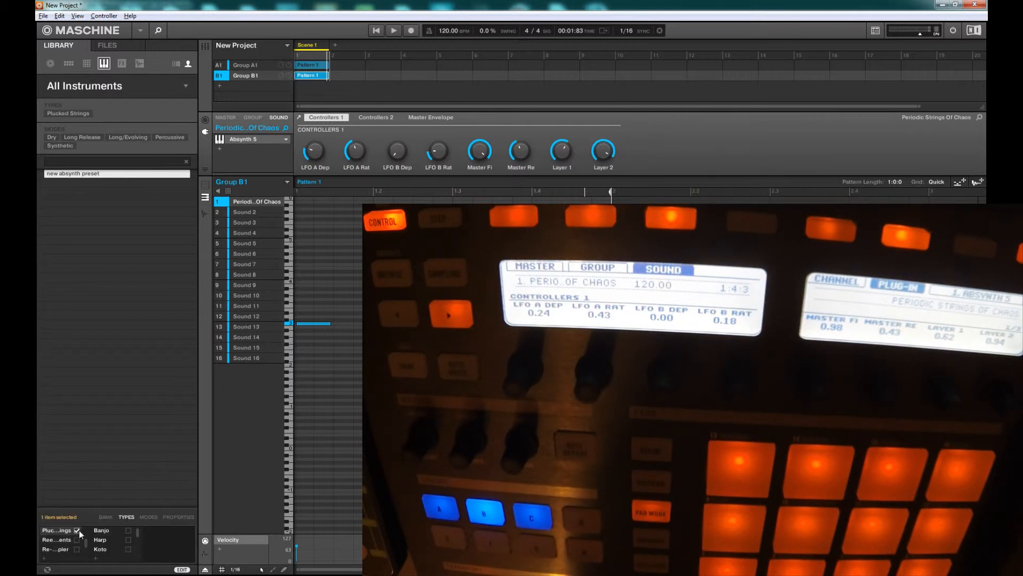
pyautogui.moveTo(86, 542)
pyautogui.mouseDown()
pyautogui.moveTo(87, 530)
pyautogui.moveTo(86, 544)
pyautogui.mouseUp()
pyautogui.moveTo(85, 508); pyautogui.dragTo(86, 315)
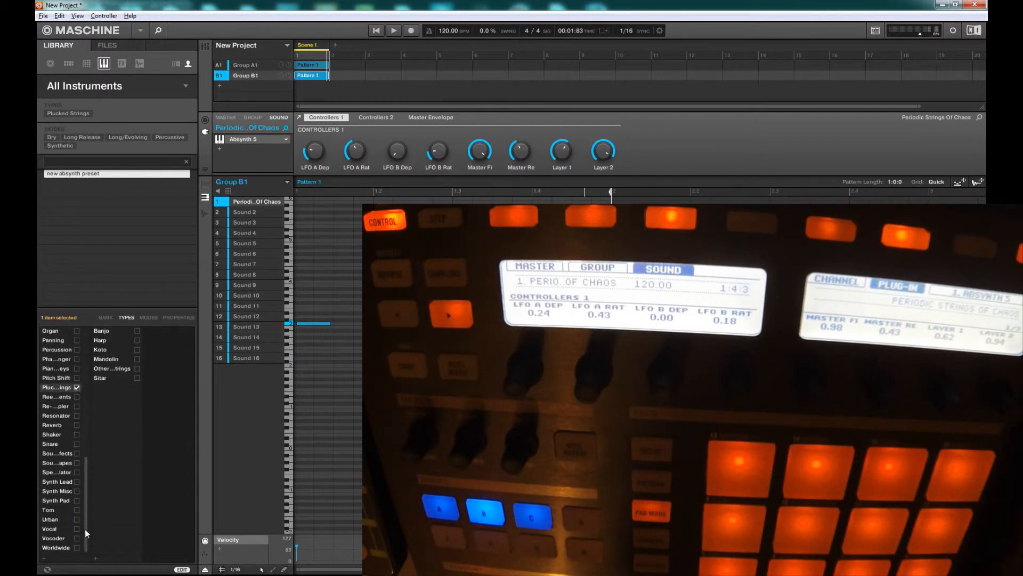
pyautogui.scroll(4, 85, 528)
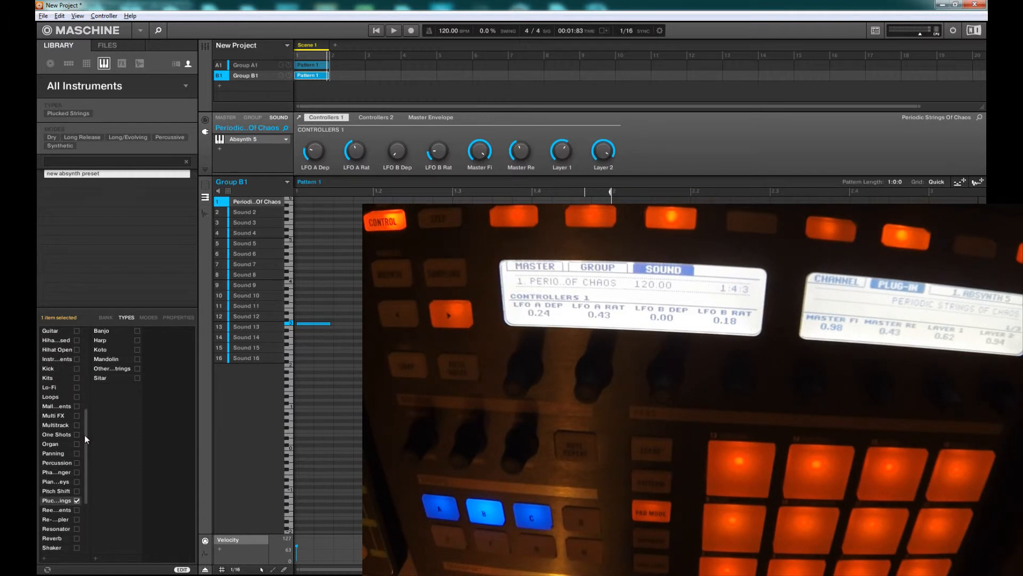
# - Examine the new absynth preset's modes, bank, types and properties in the tag editor
pyautogui.click(154, 317)
pyautogui.click(168, 318)
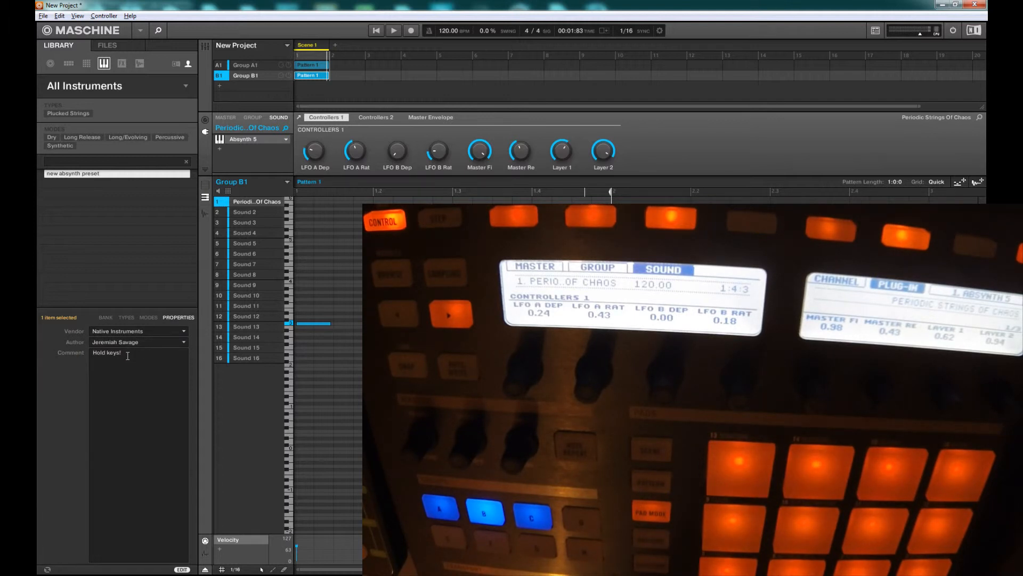
pyautogui.click(141, 317)
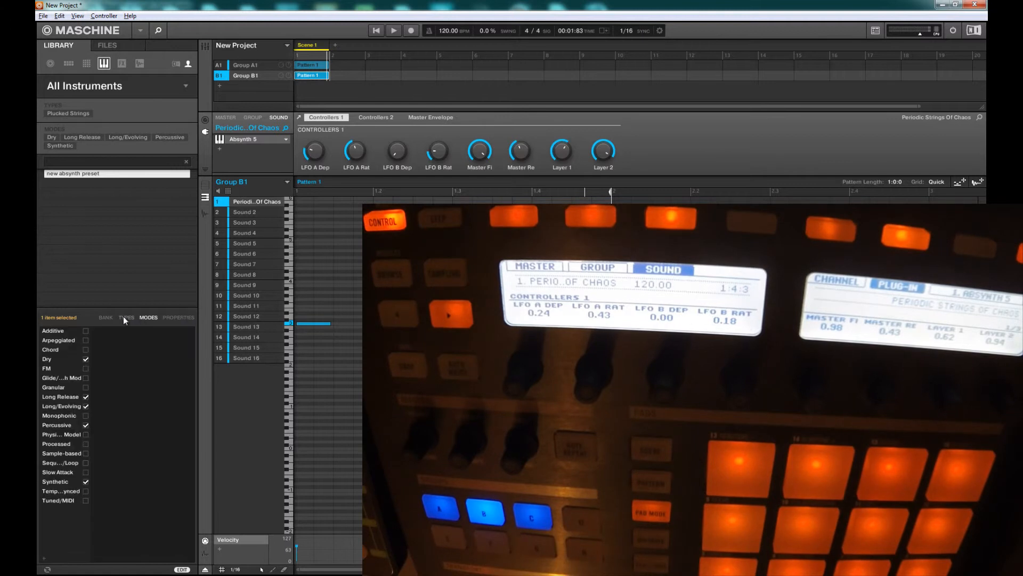
pyautogui.click(124, 317)
pyautogui.click(109, 317)
pyautogui.click(127, 317)
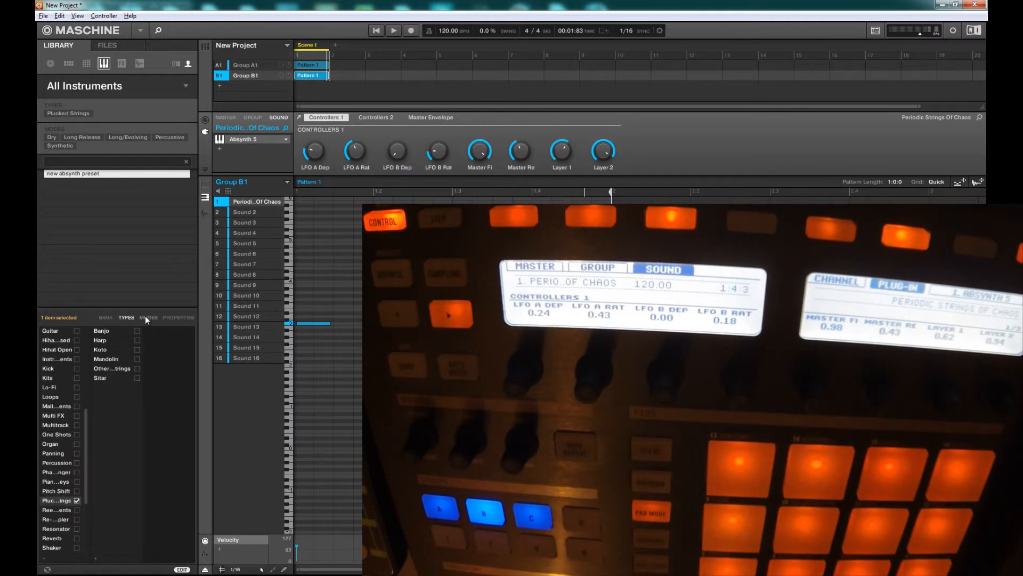
pyautogui.click(146, 317)
pyautogui.click(183, 318)
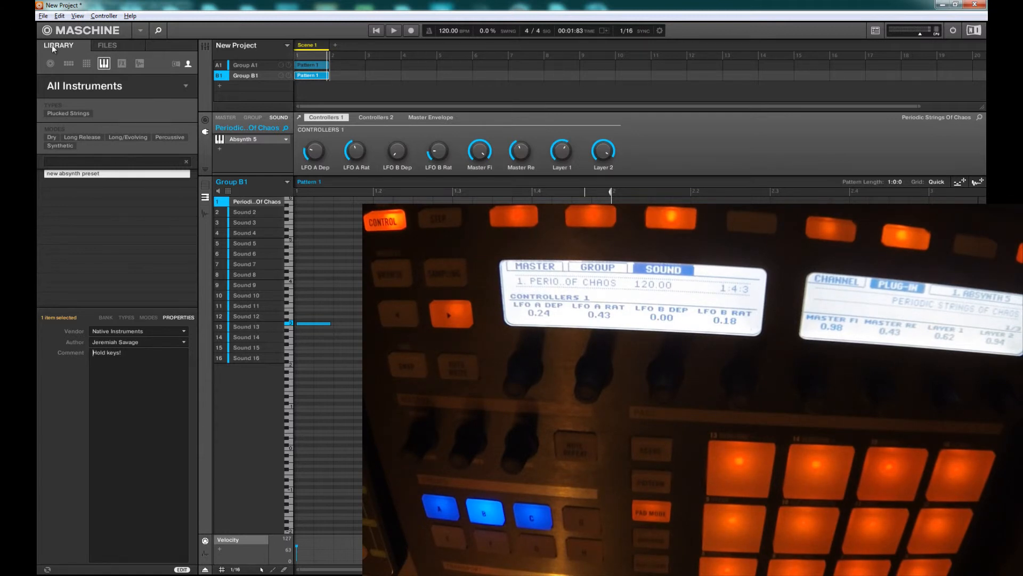
# - Browse the files on drive F: through Samples, Computer Music, Aquatic Adventures_Samples and Groove Criminals to the Loops folder
pyautogui.click(104, 44)
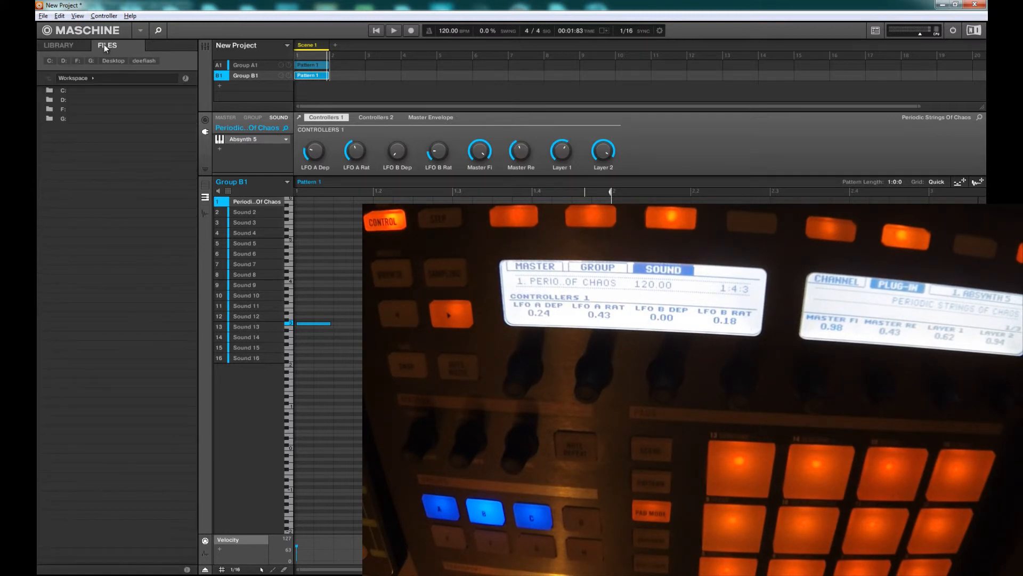
pyautogui.doubleClick(65, 108)
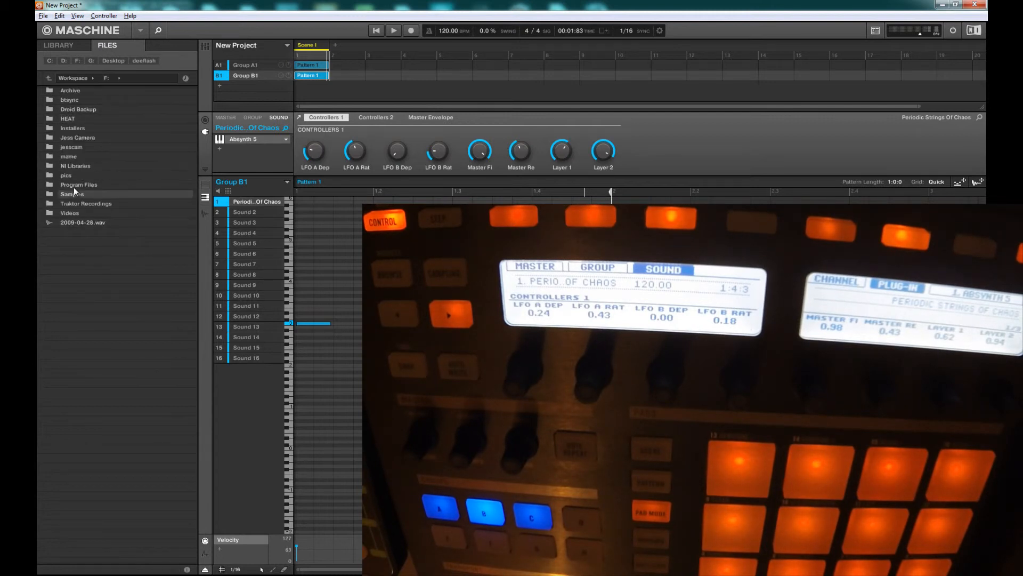
pyautogui.doubleClick(72, 194)
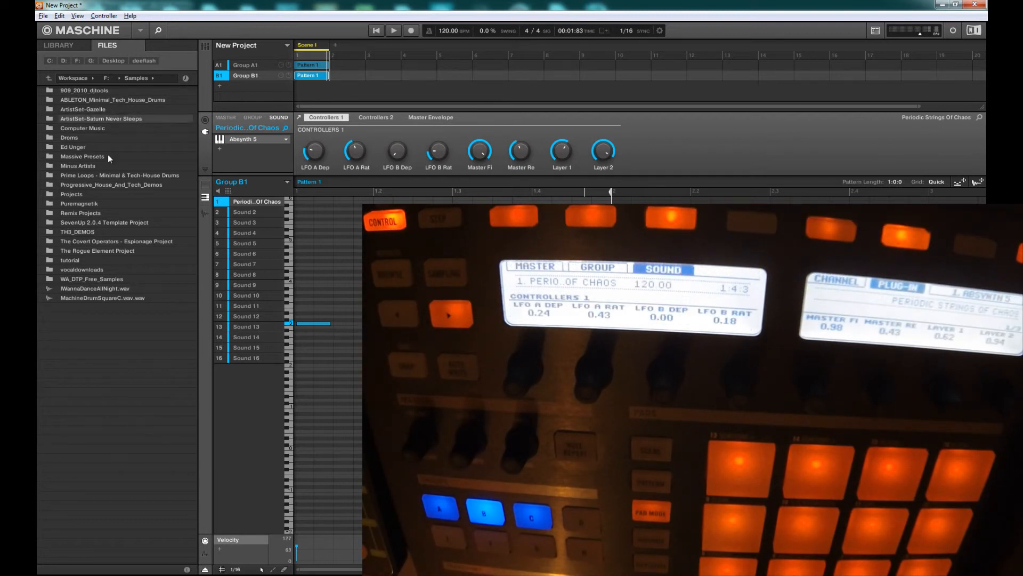
pyautogui.doubleClick(94, 130)
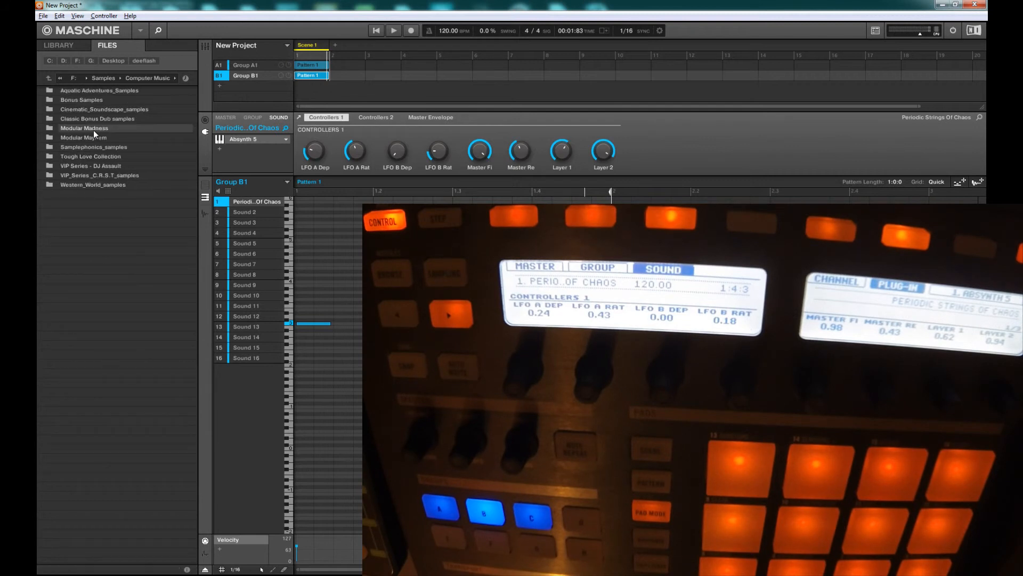
pyautogui.doubleClick(78, 91)
pyautogui.doubleClick(55, 100)
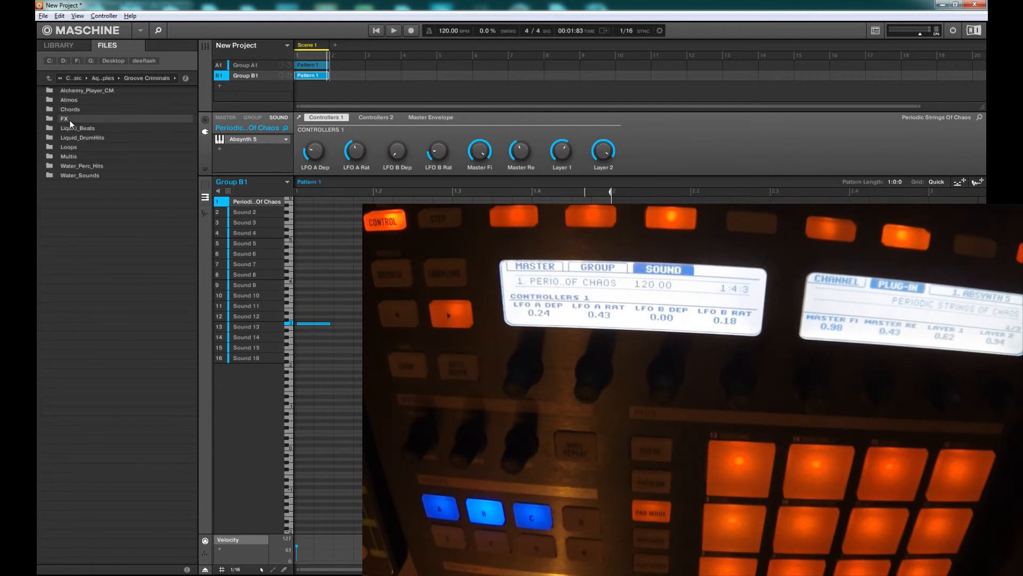
pyautogui.click(70, 149)
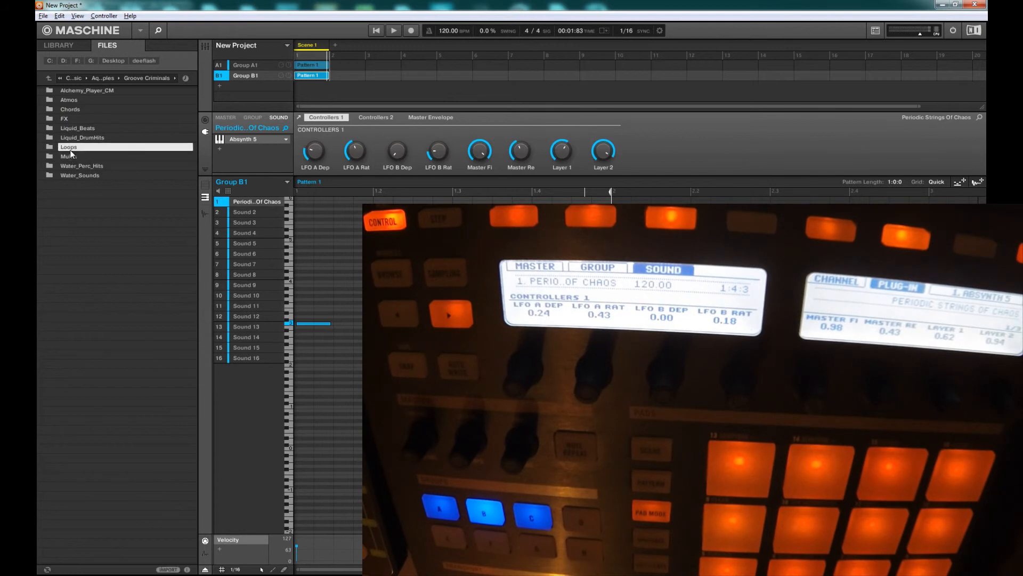
pyautogui.doubleClick(70, 150)
# - Preview Calm_Seas_04, Reef_Arp_01 and Reef_Arp_05, lower the preview volume slightly, and preview Tha_Ebb_05
pyautogui.click(110, 241)
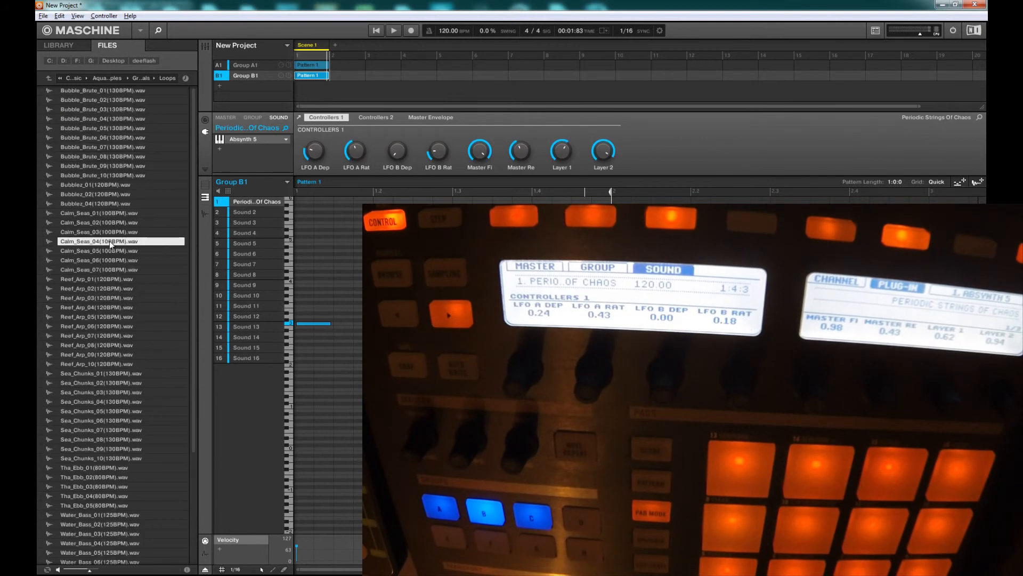
pyautogui.click(118, 279)
pyautogui.click(123, 319)
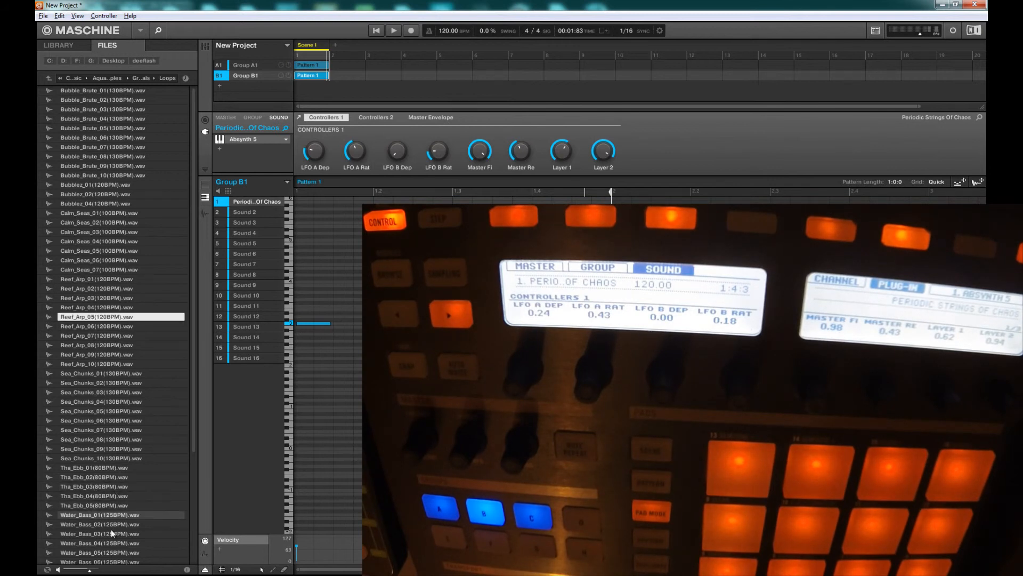
pyautogui.moveTo(88, 571)
pyautogui.mouseDown()
pyautogui.moveTo(76, 572)
pyautogui.moveTo(84, 572)
pyautogui.mouseUp()
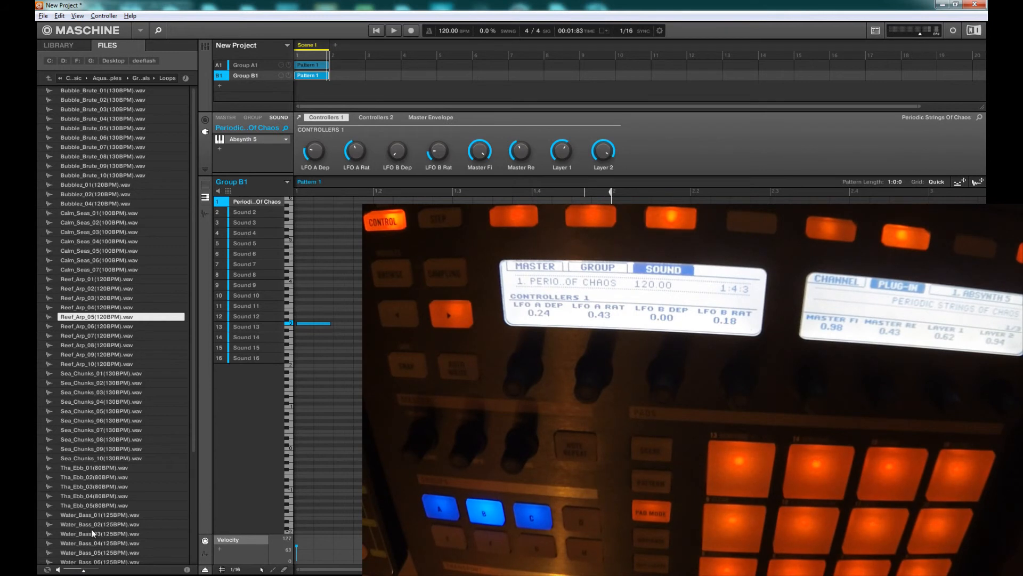
pyautogui.click(101, 505)
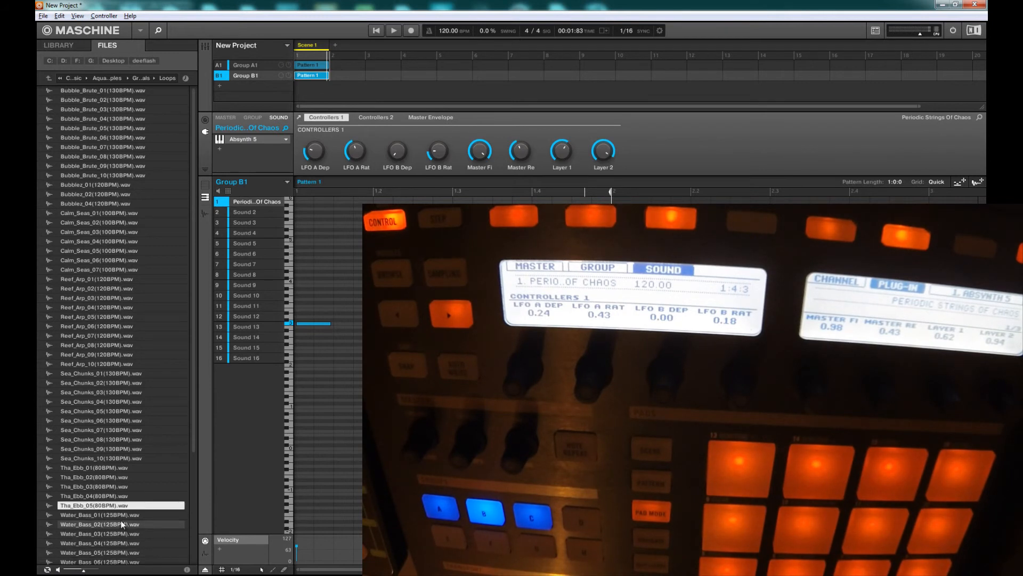